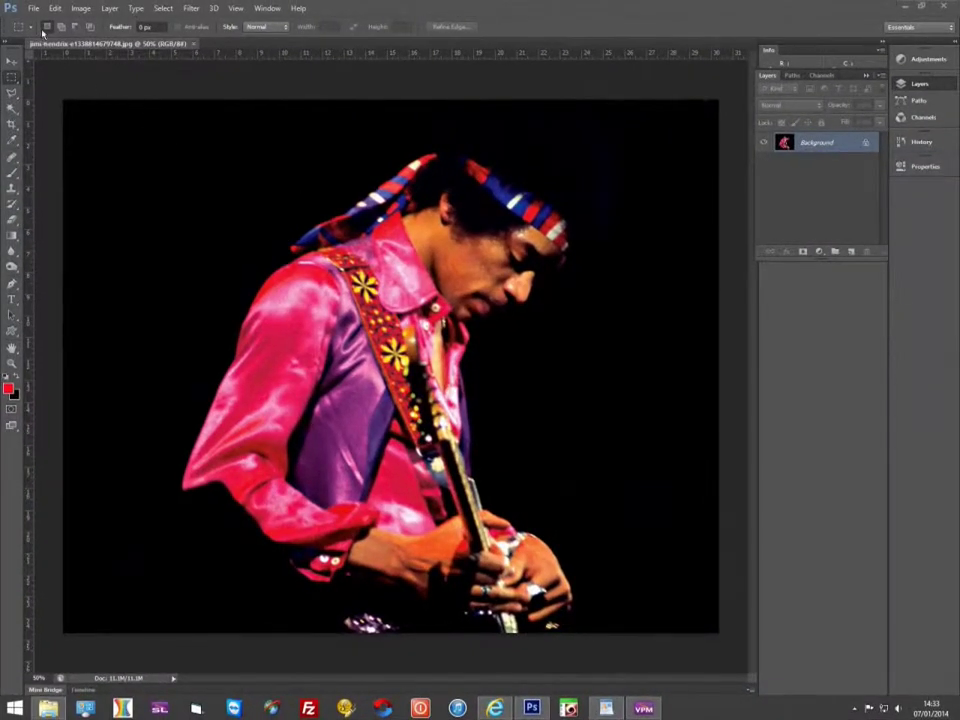
Submit the guitarist photo via File > Automate > Send to Generic Apparel to the Black Shirts Best Graphics queue
left_click(31, 12)
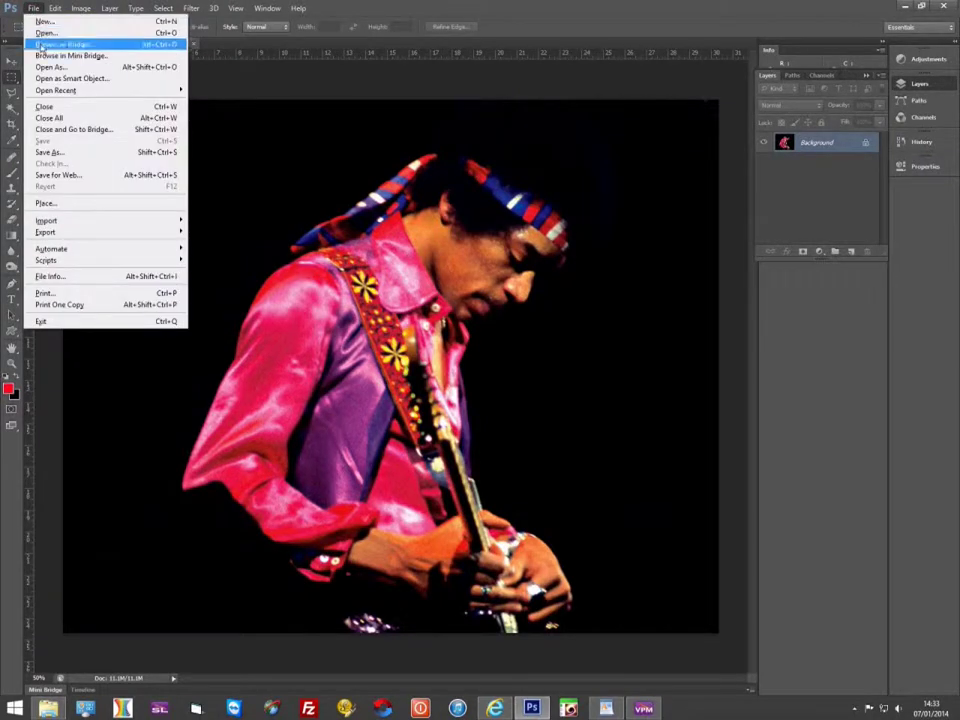
mouse_move(75, 254)
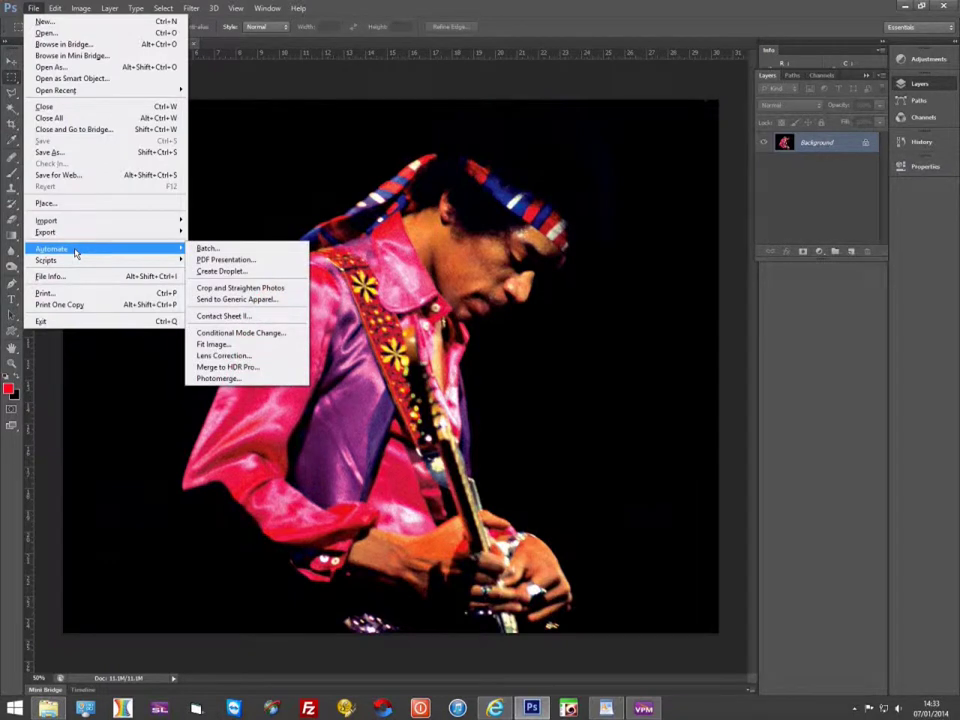
left_click(248, 300)
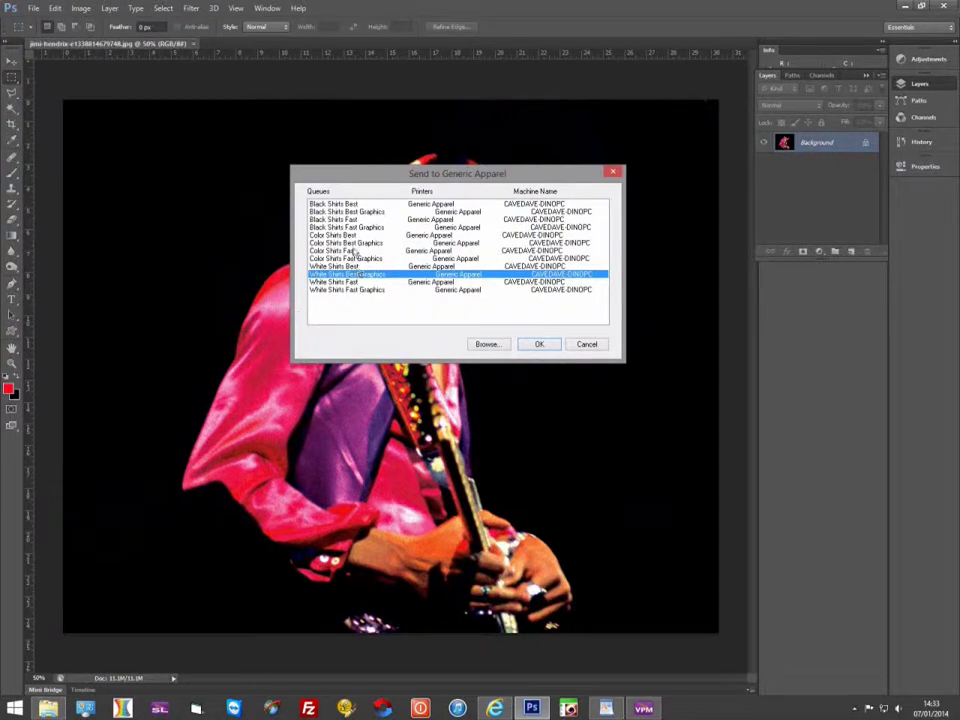
left_click(351, 212)
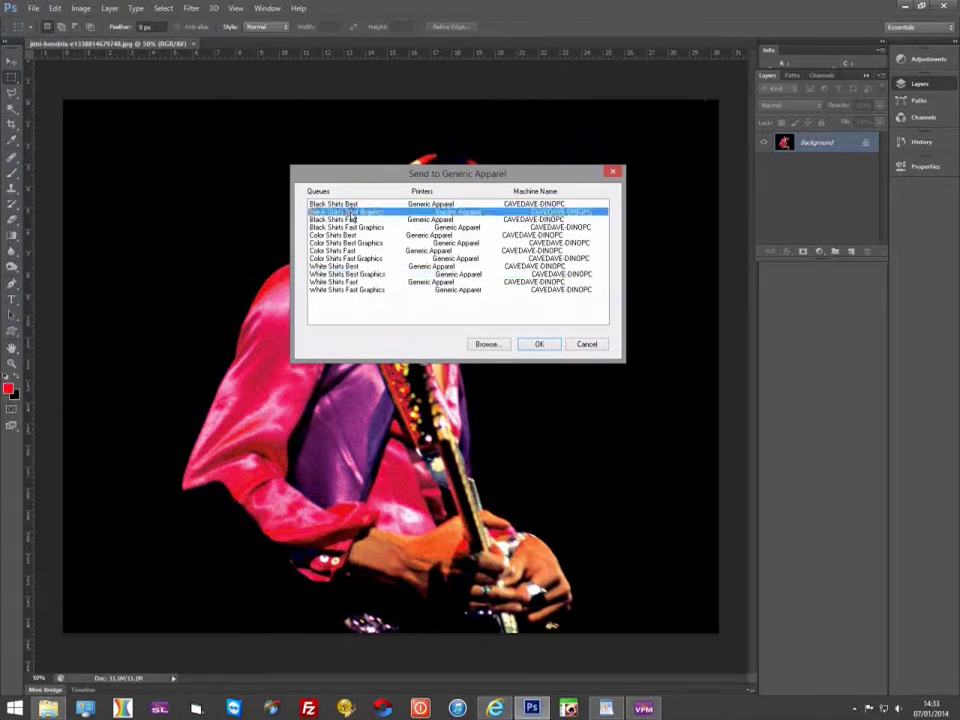
left_click(539, 345)
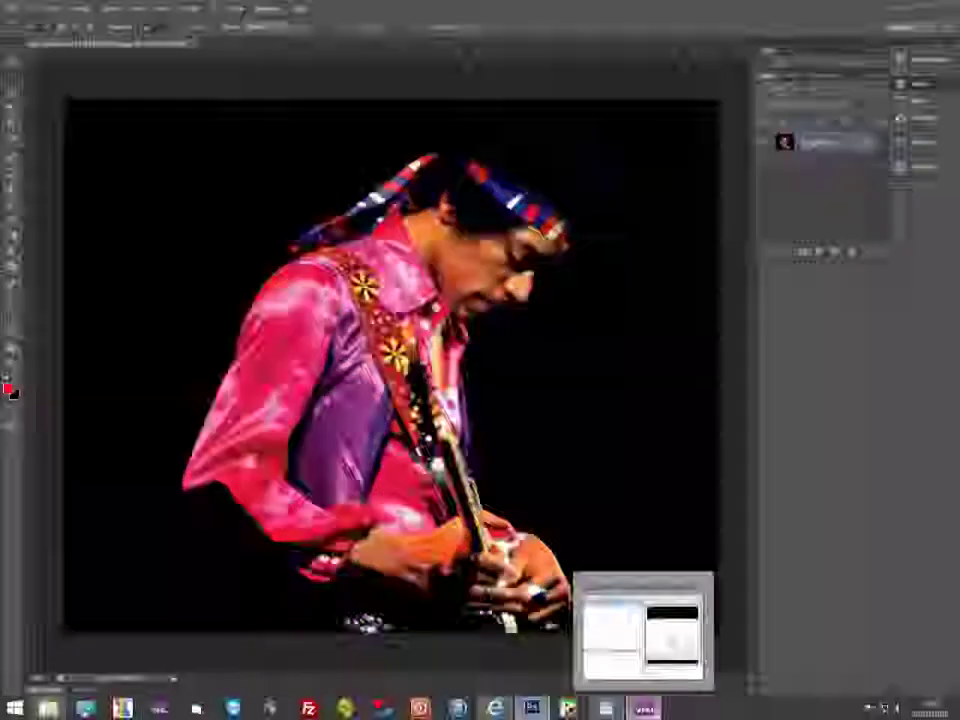
Bring the Generic Apparel print queue window forward from the VPM taskbar icon
left_click(643, 708)
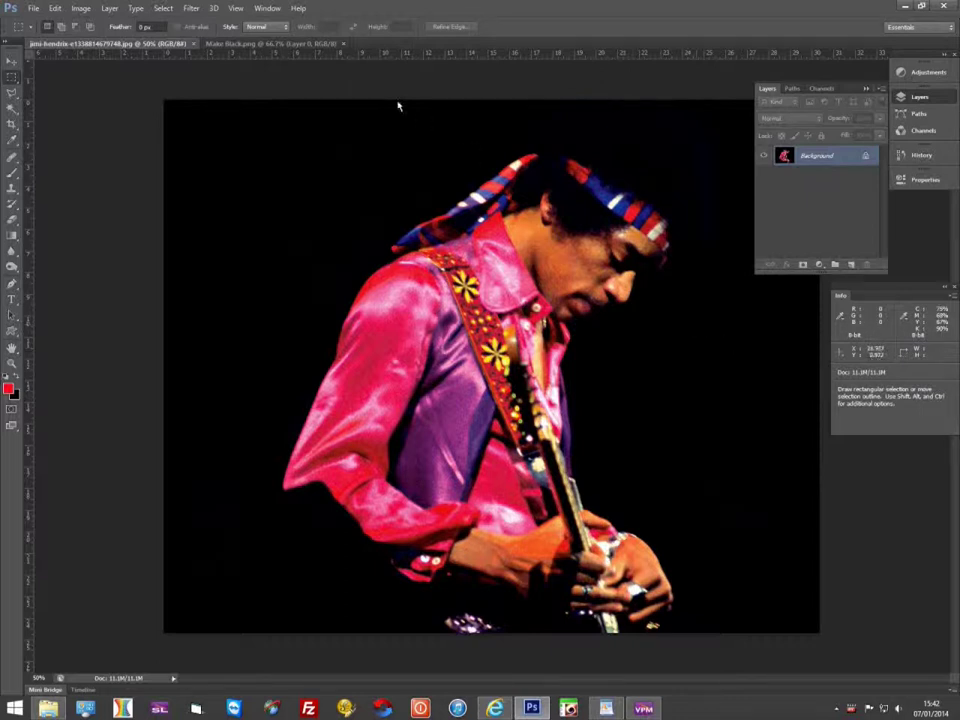
Apply Image > Auto Contrast to the Make Black.png three-skulls image
left_click(311, 44)
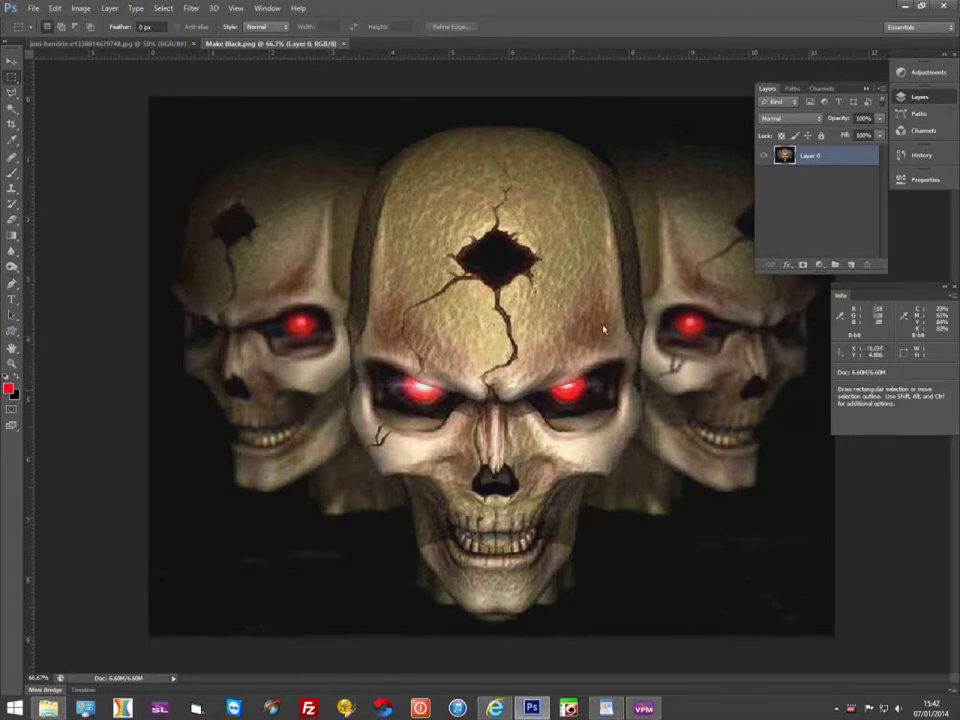
left_click(79, 10)
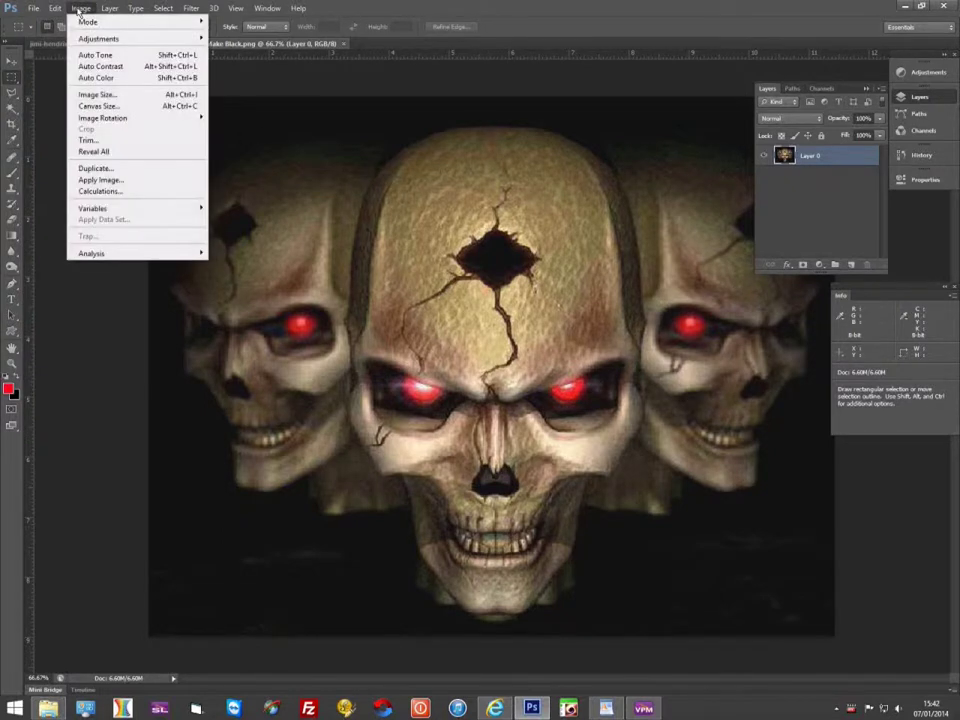
left_click(92, 66)
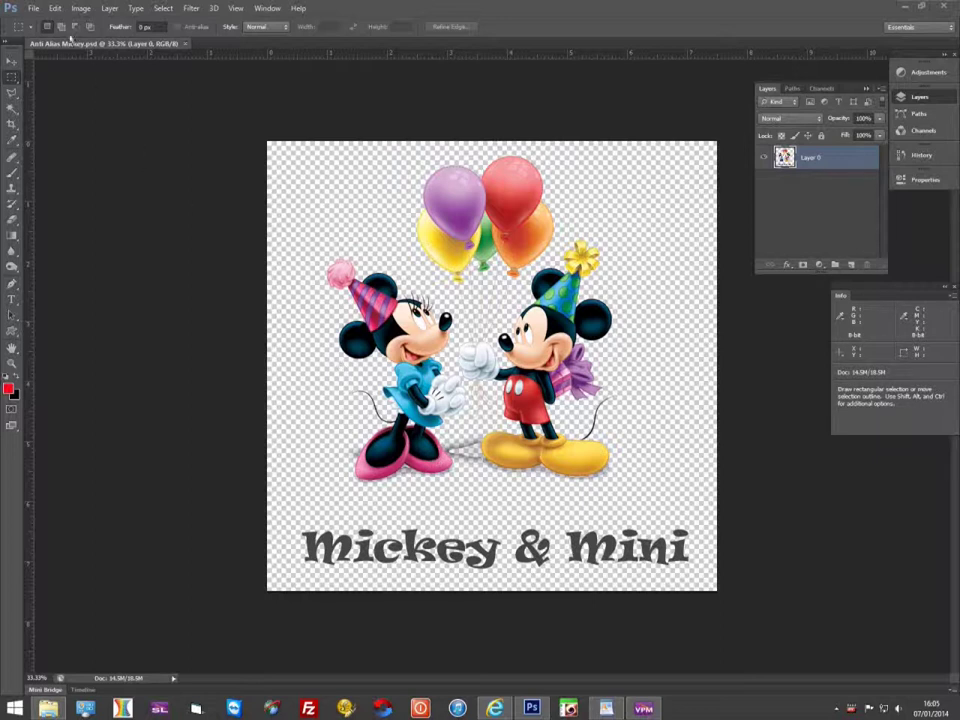
Submit Anti Alias Mickey.psd to Generic Apparel's Color Shirts Best Graphics queue via File > Automate
left_click(34, 8)
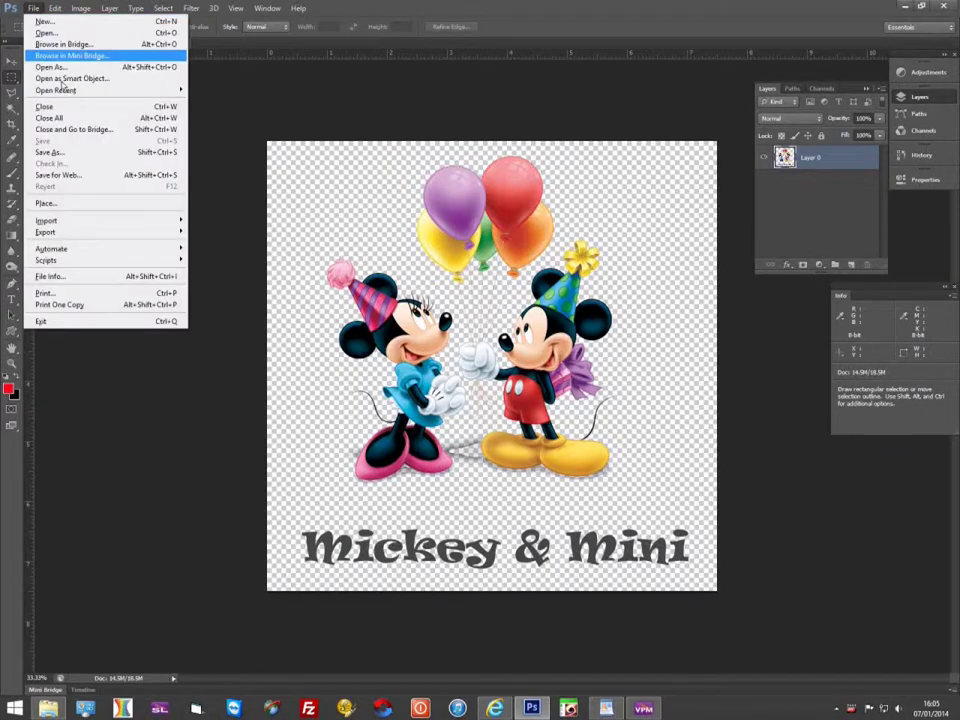
mouse_move(106, 247)
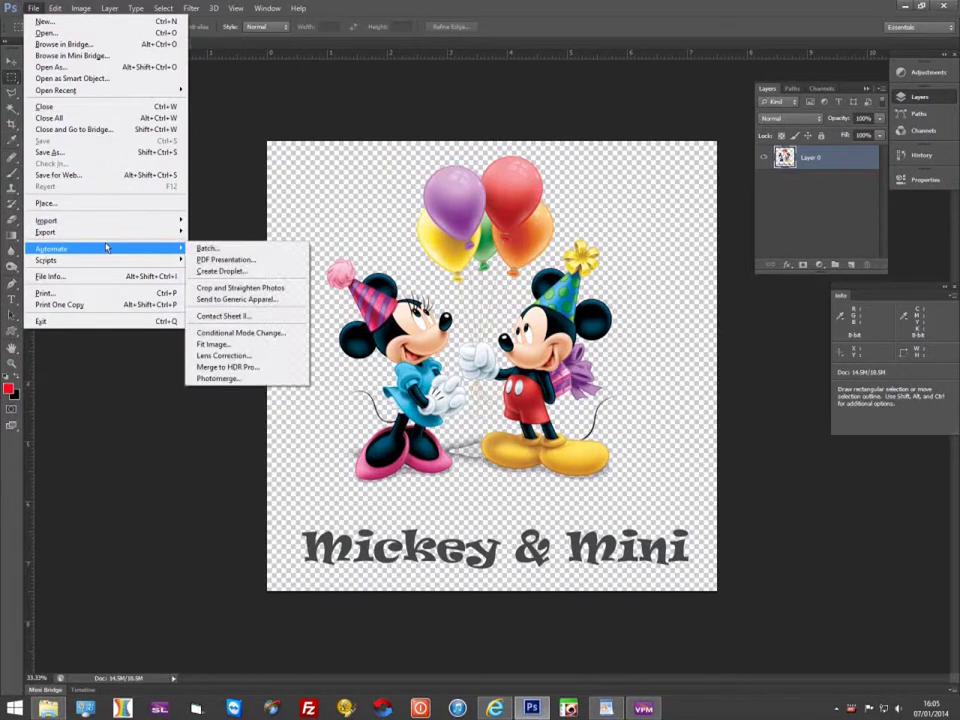
left_click(229, 300)
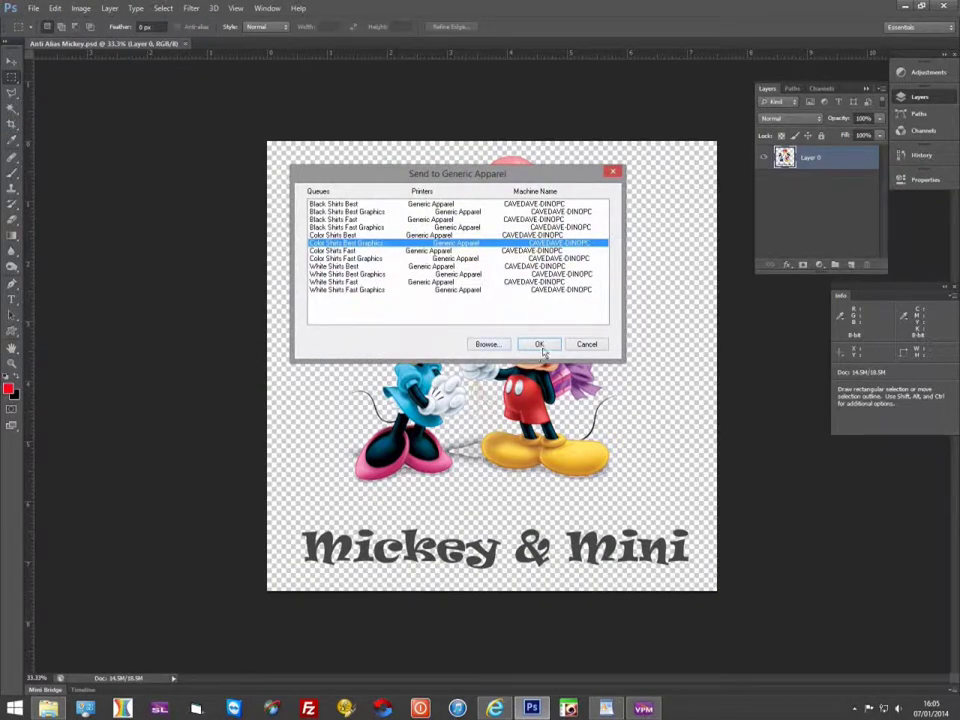
left_click(540, 344)
Scroll around the pending Mickey job's preview in Generic Apparel
left_click_drag(665, 576, 826, 586)
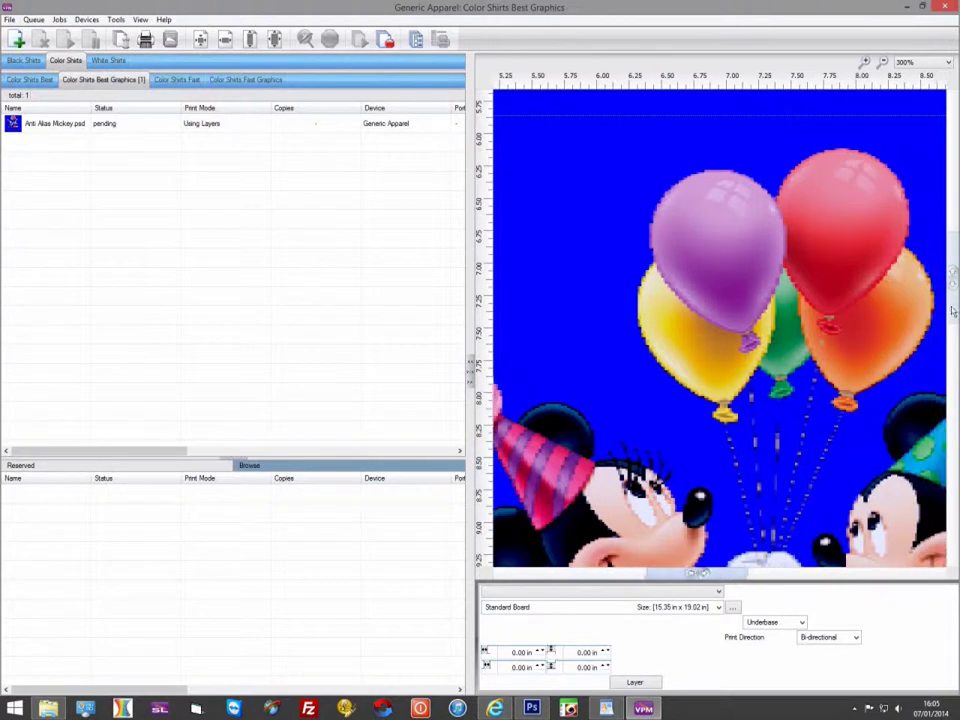
scroll(955, 378, "down", 1)
left_click_drag(955, 378, 953, 520)
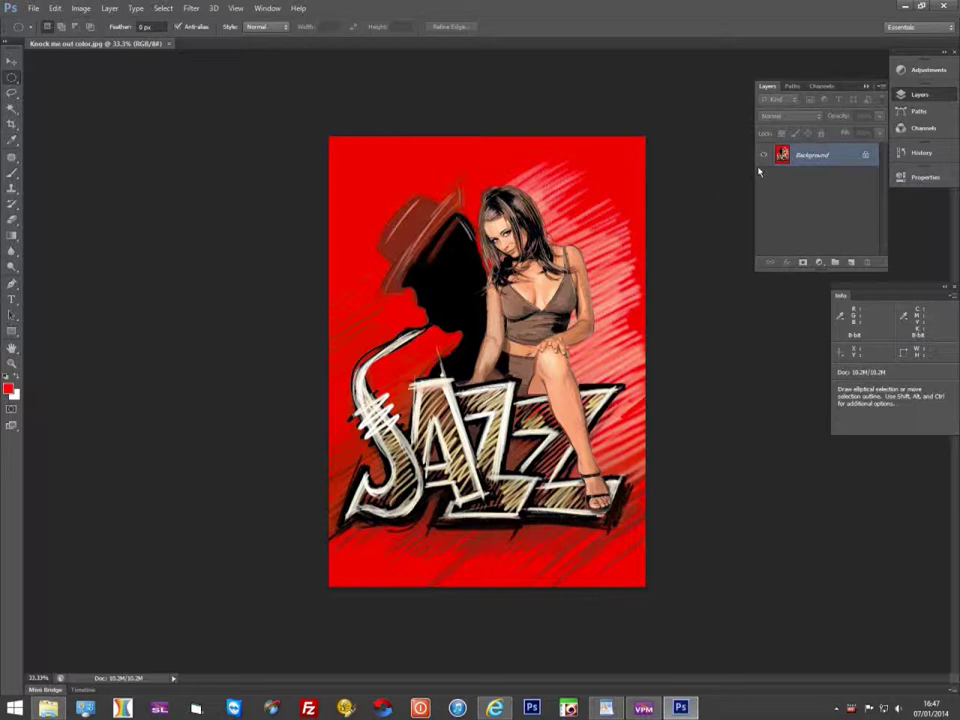
Convert the Jazz poster's locked Background into an editable Layer 0
double_click(830, 162)
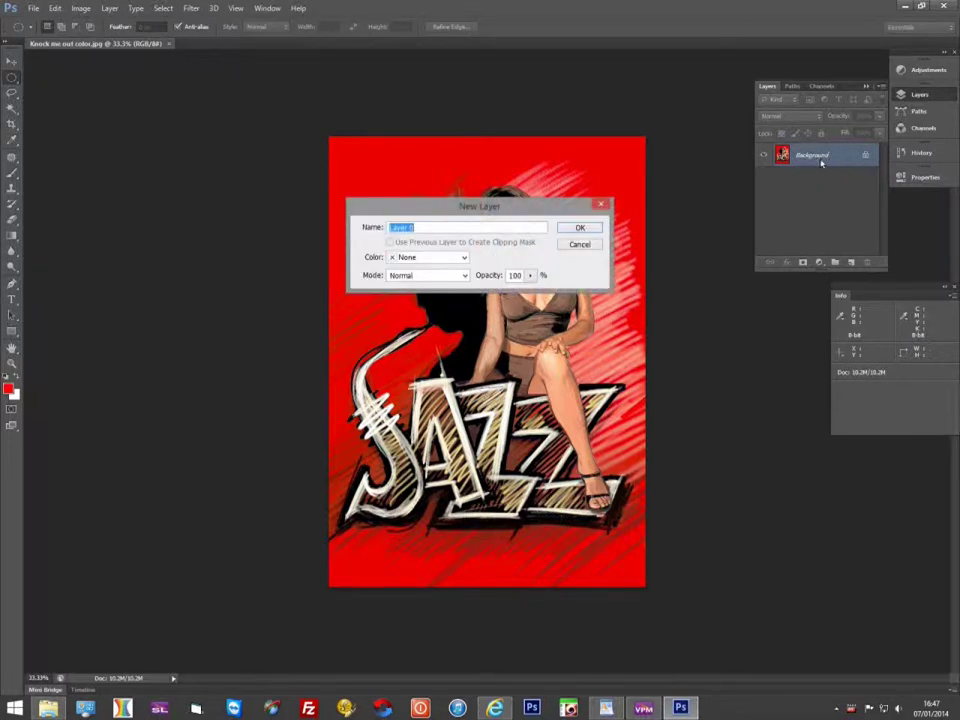
left_click(580, 227)
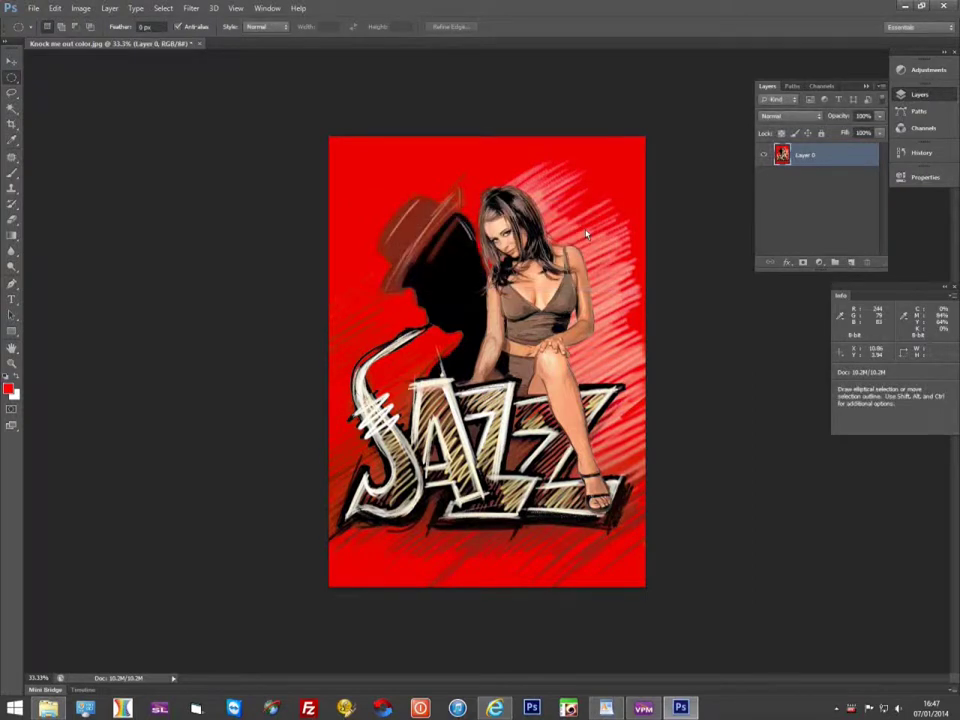
key("w")
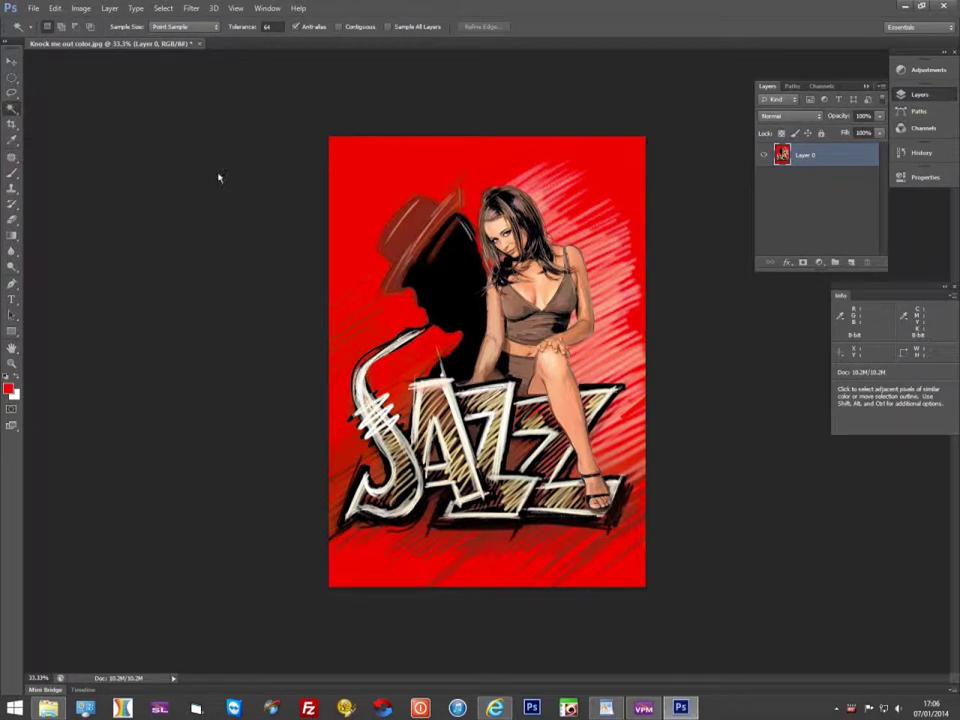
left_click(385, 170)
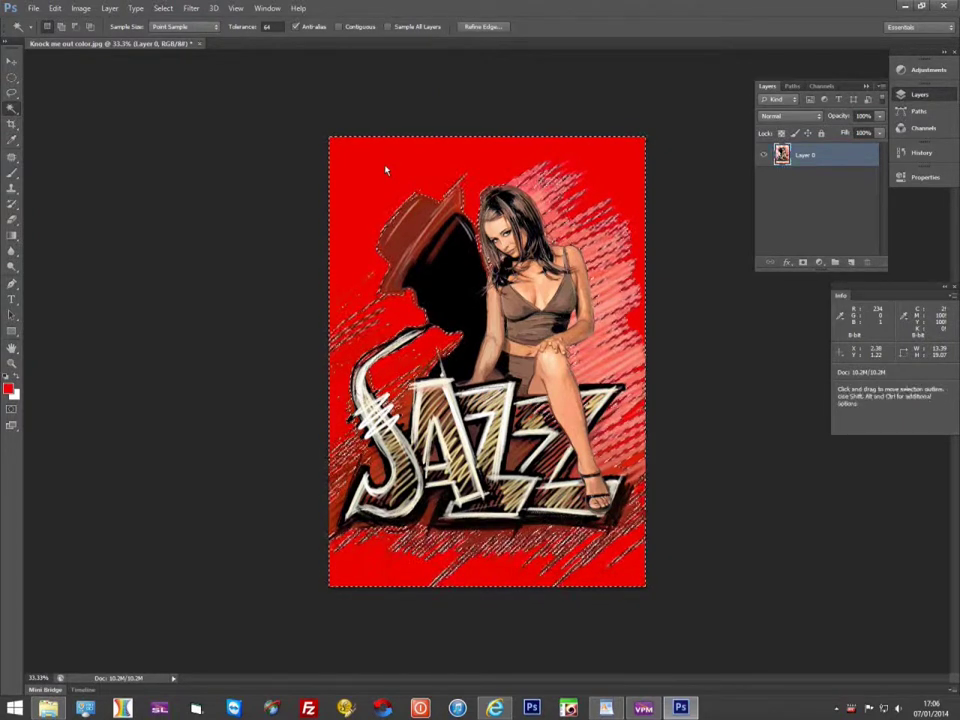
key("Delete")
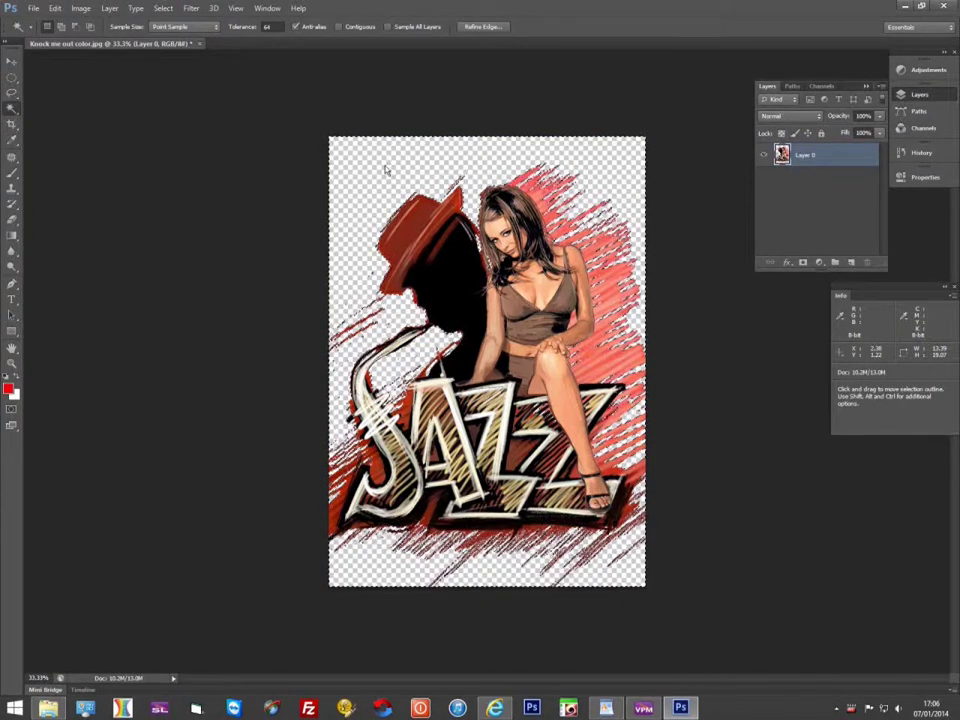
key("ctrl+z")
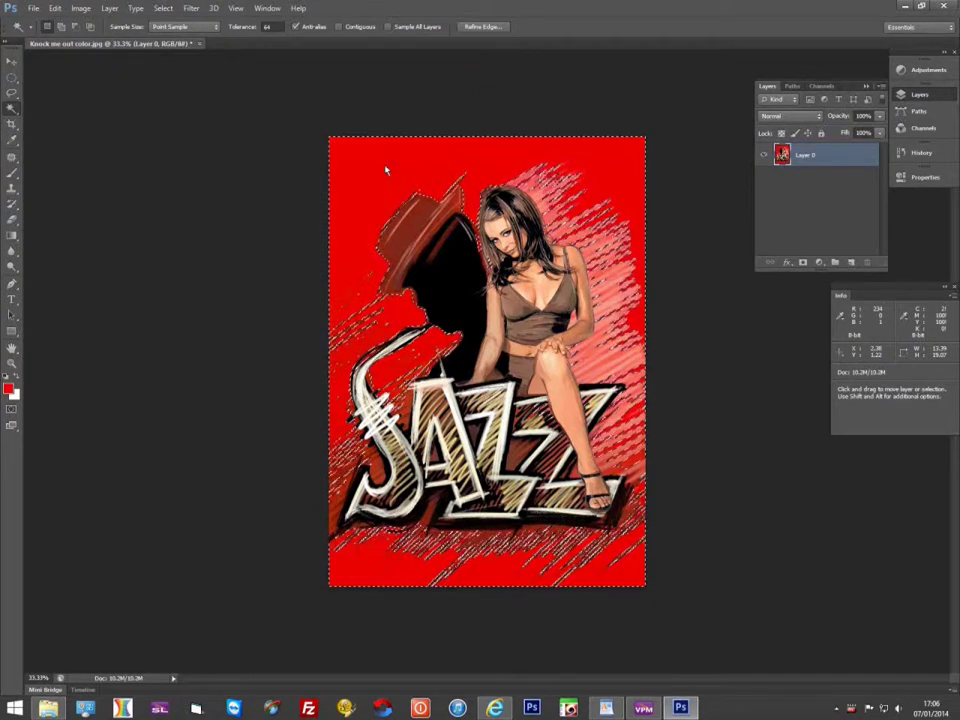
key("ctrl+d")
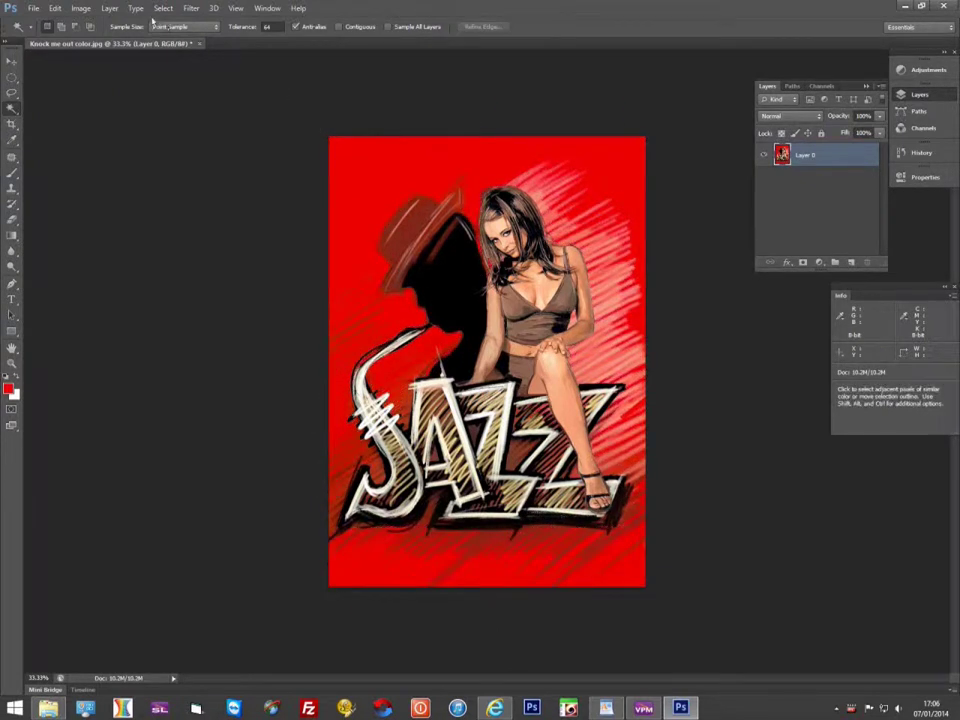
left_click(162, 8)
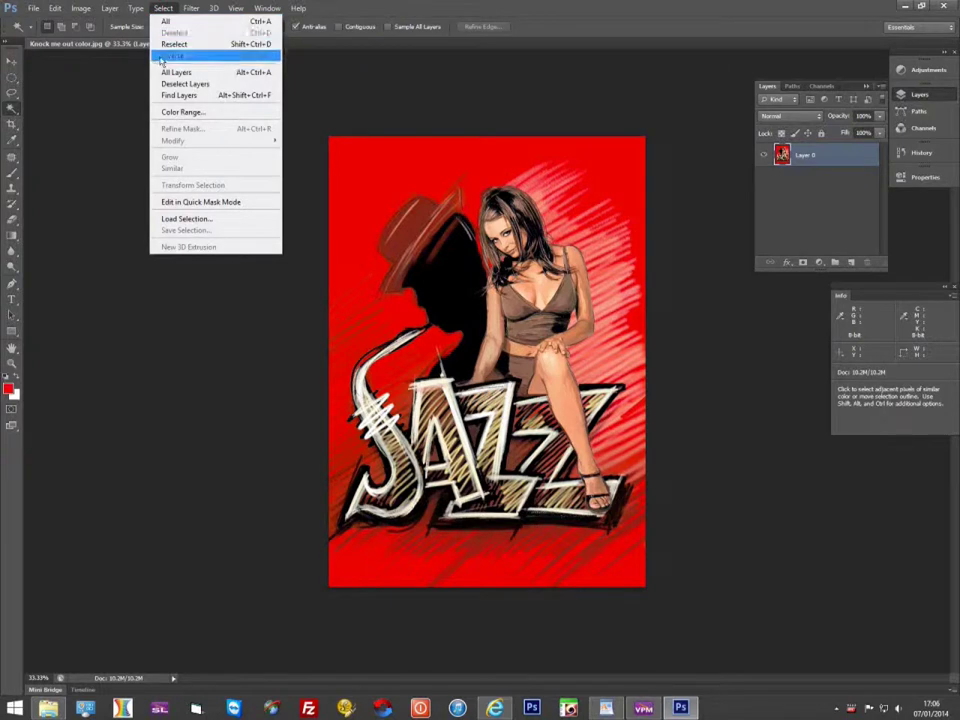
left_click(180, 112)
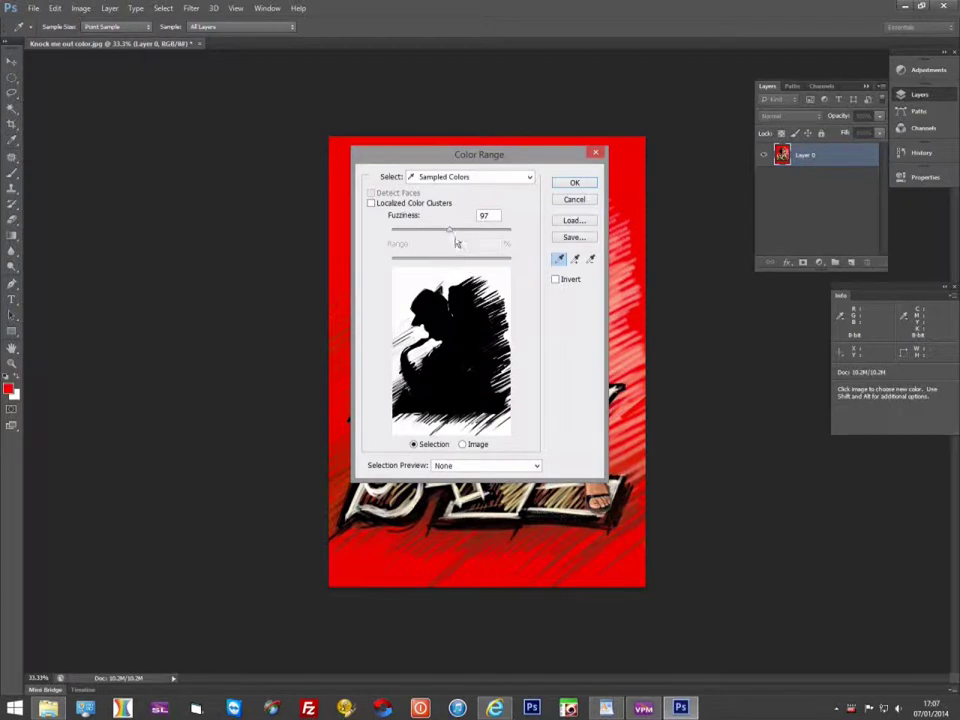
mouse_move(450, 230)
left_mouse_down()
mouse_move(428, 233)
mouse_move(459, 236)
left_mouse_up()
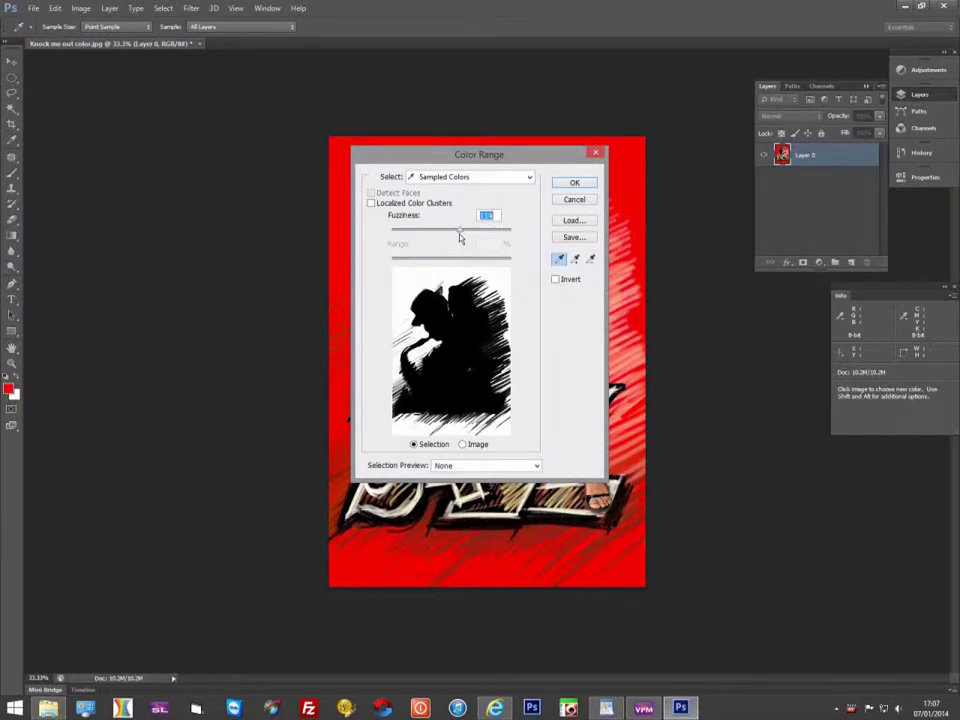
left_click(583, 185)
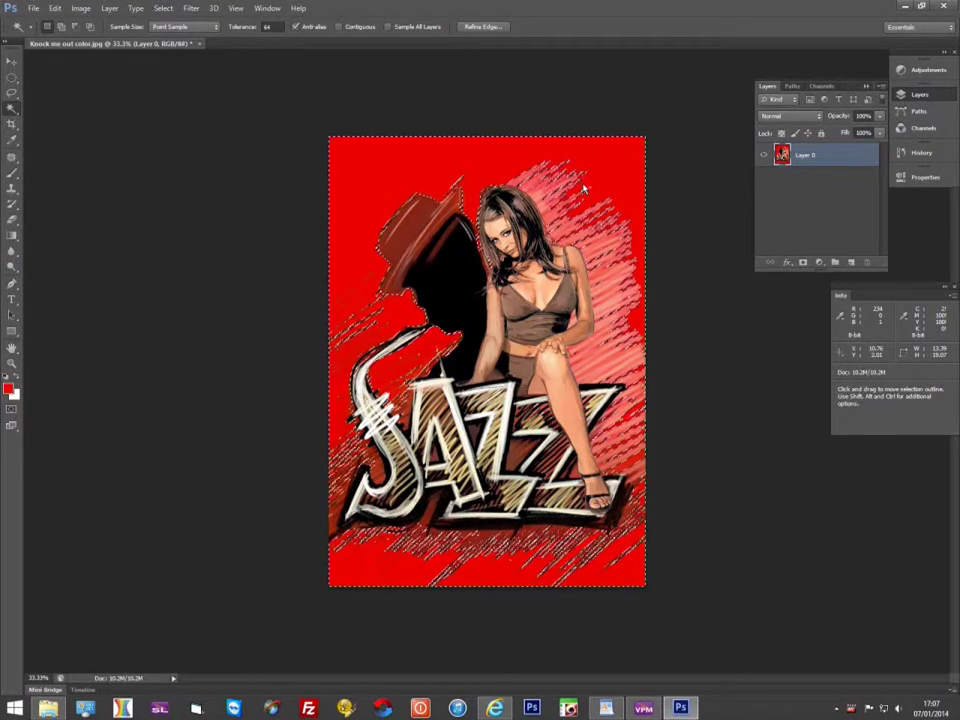
key("Delete")
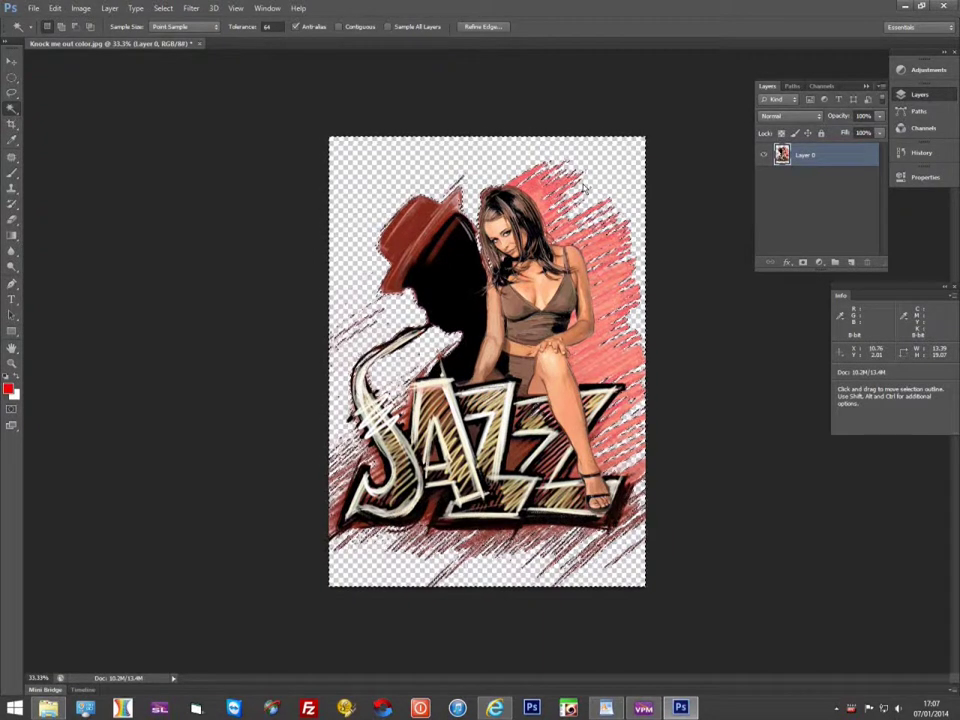
key("ctrl")
key("ctrl+z")
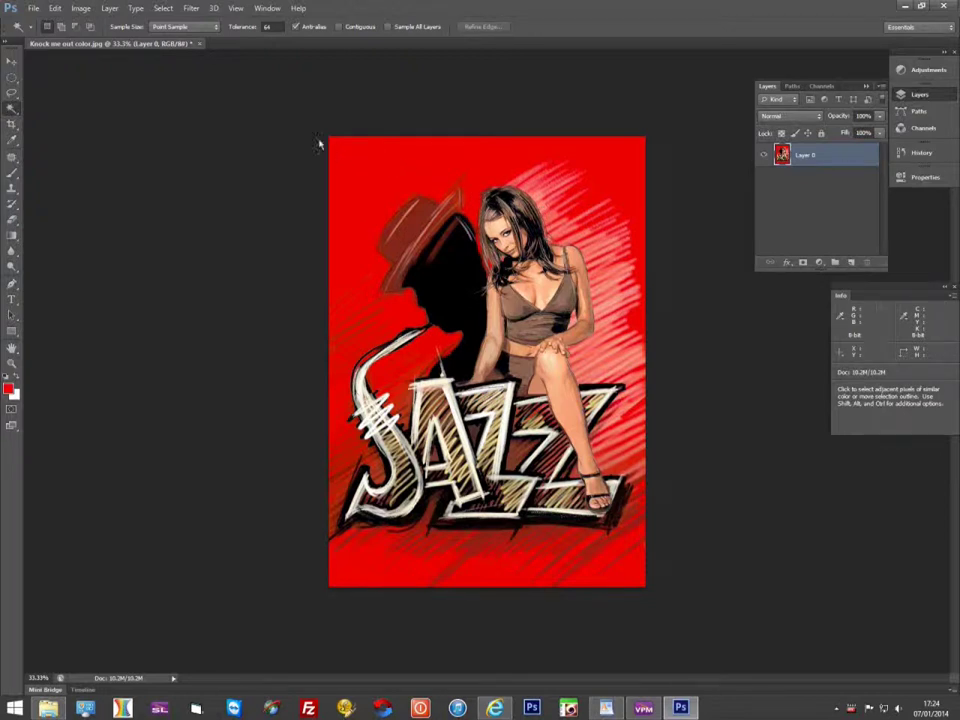
Launch Filter > CADlink > KnockMeColorOut on the Jazz poster
left_click(190, 8)
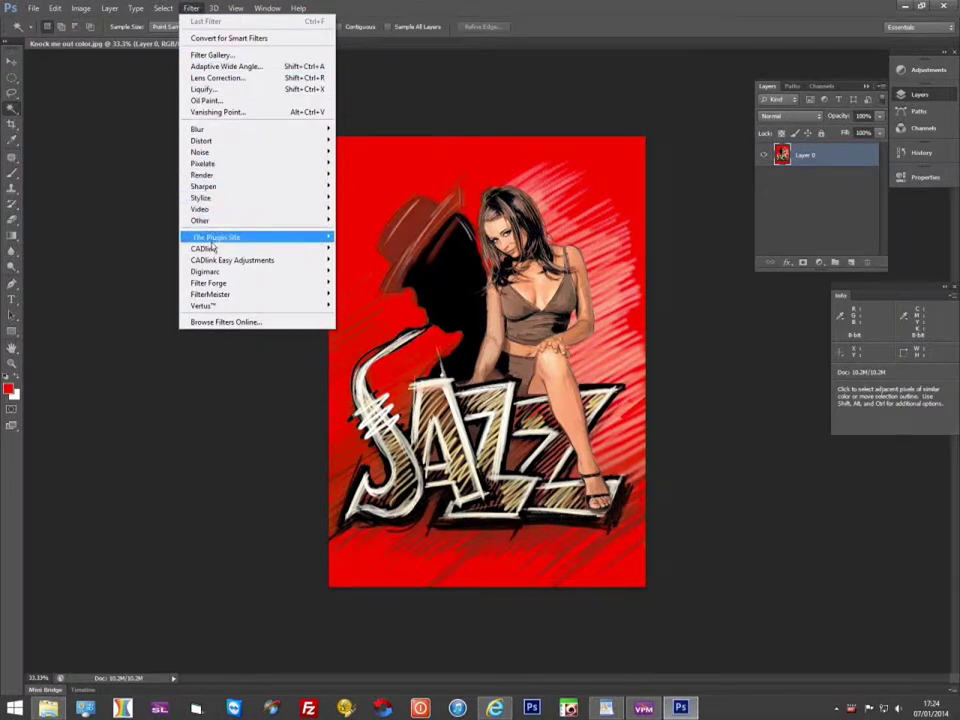
mouse_move(210, 249)
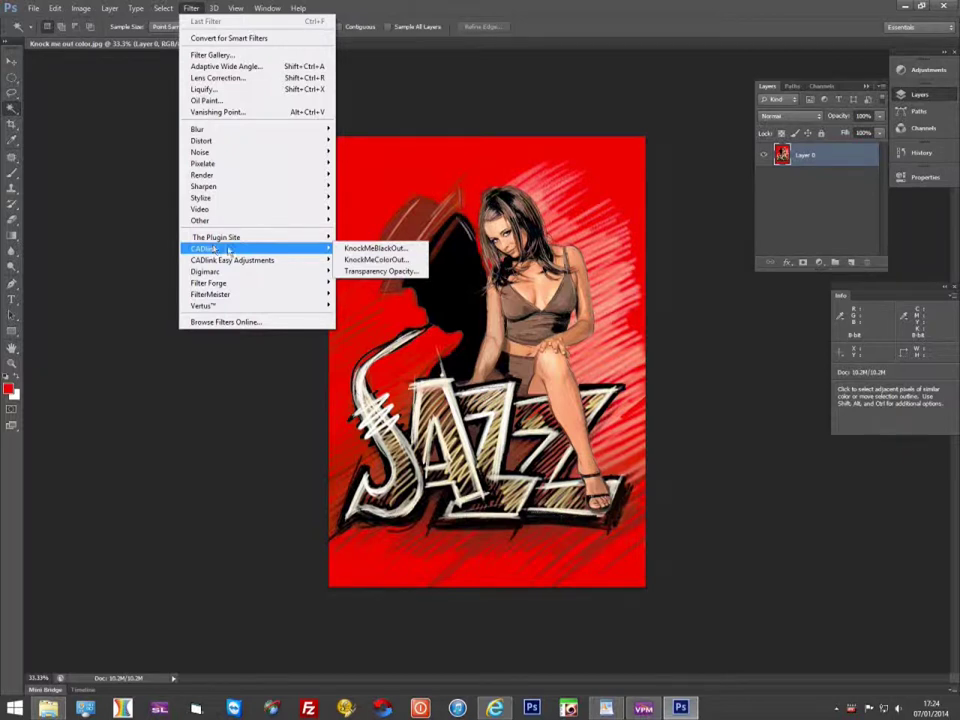
left_click(348, 261)
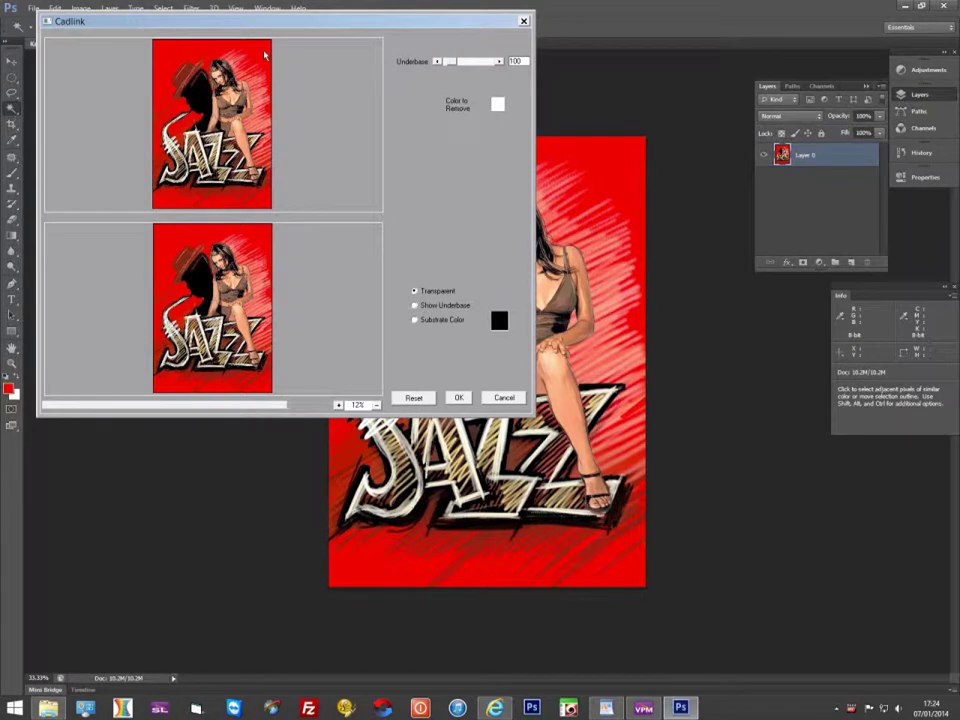
Set red as the colour to remove, raise Underbase to 406, and preview over a bright red substrate
left_click(265, 55)
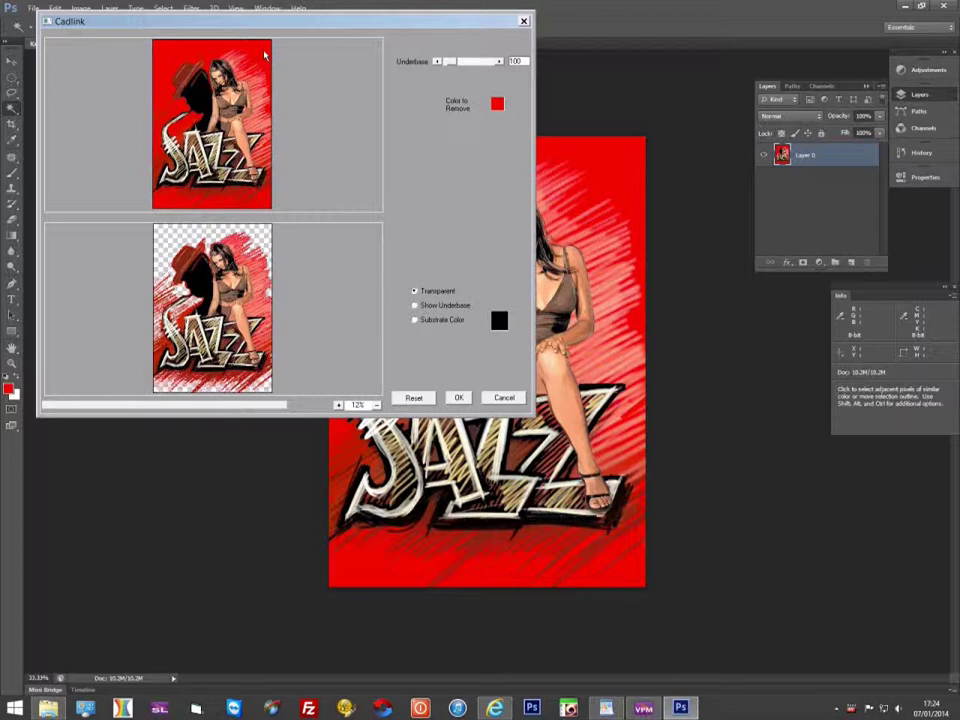
left_click_drag(450, 62, 465, 62)
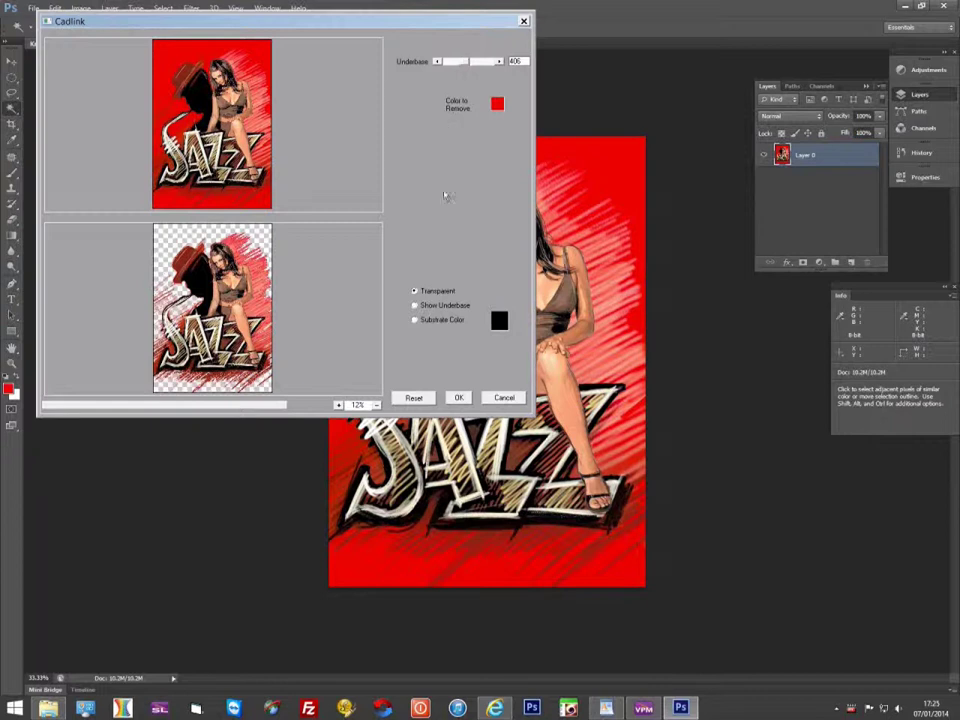
left_click(432, 308)
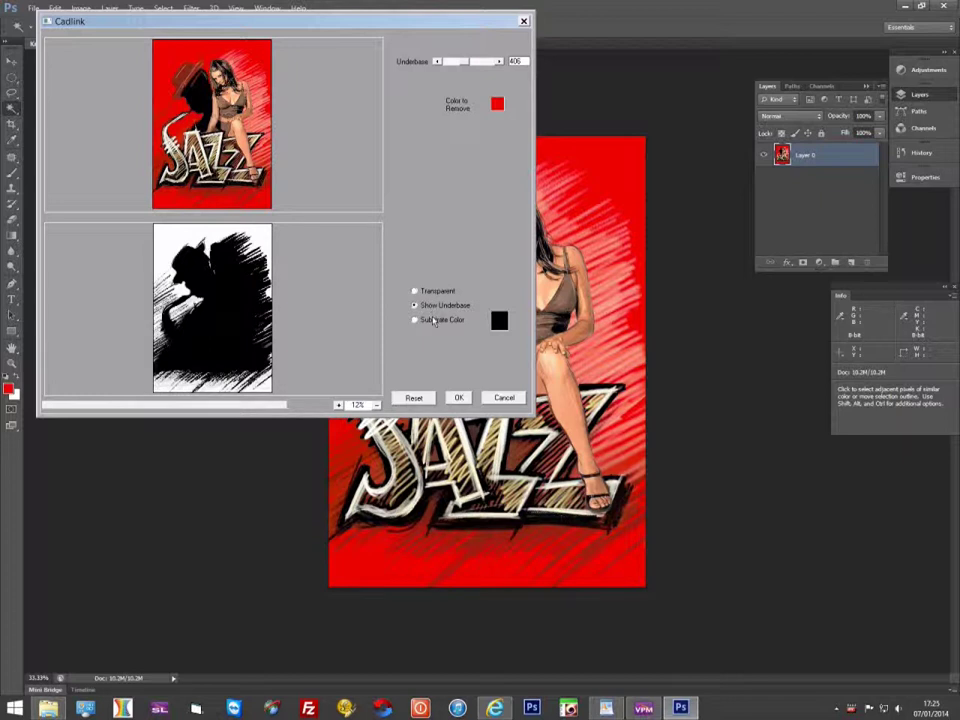
left_click(434, 320)
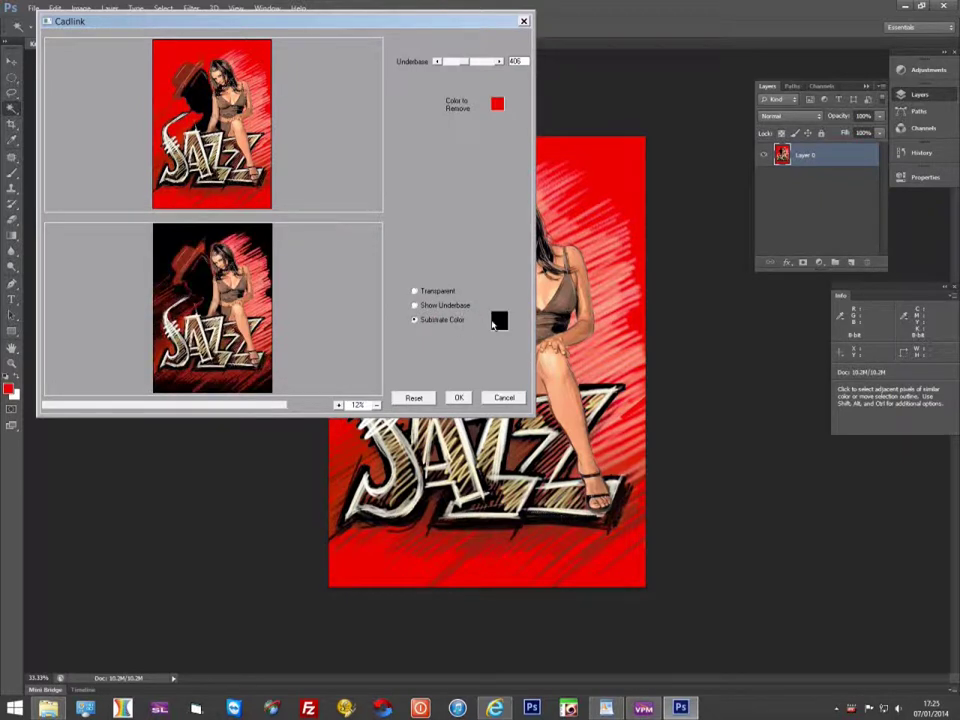
left_click(497, 320)
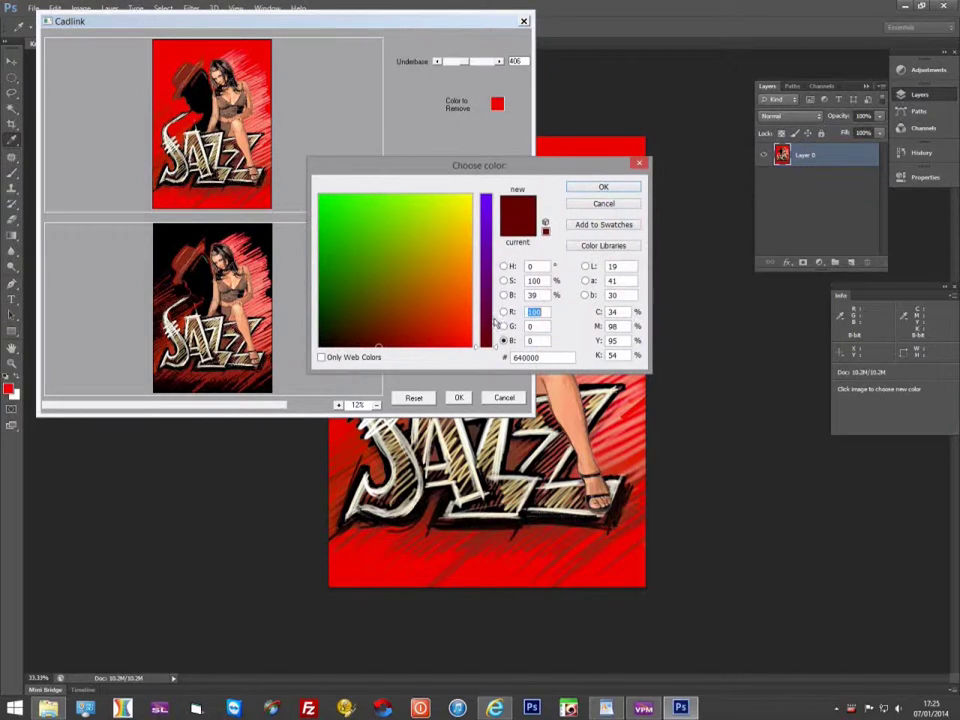
left_click(414, 347)
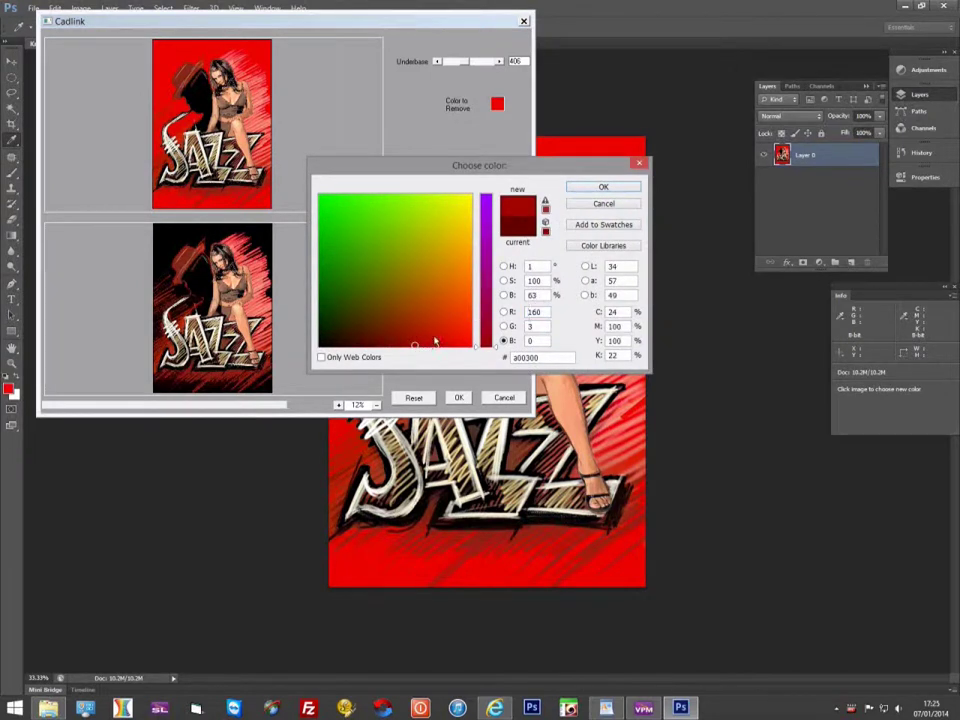
left_click(468, 345)
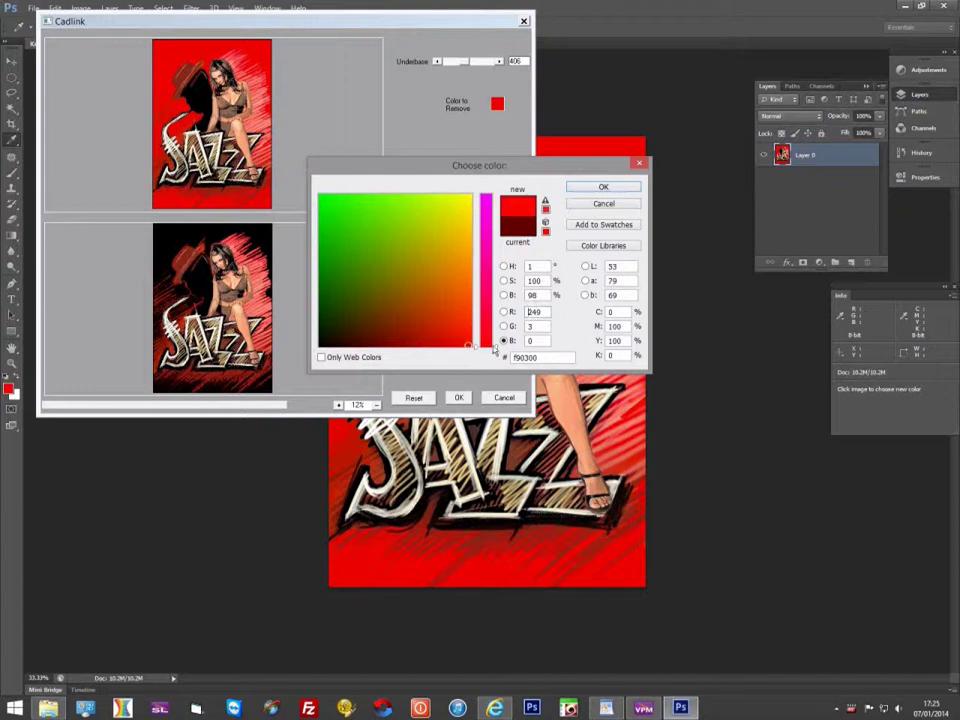
left_click(603, 187)
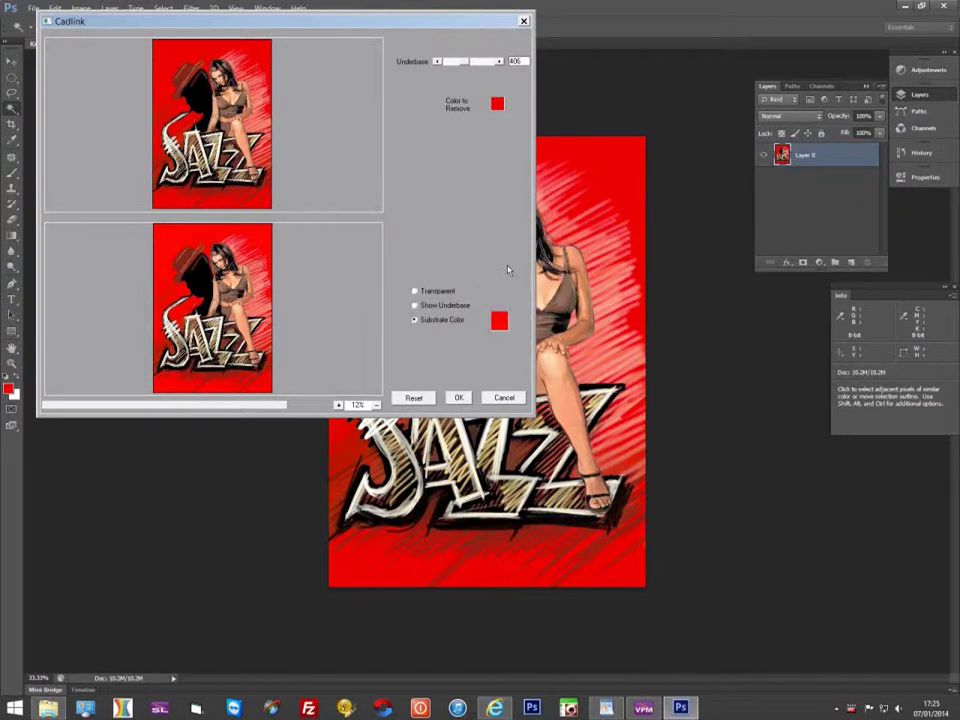
Check the torso's underbase at 50% zoom, then apply the Transparent knock-out
left_click(339, 405)
left_click(339, 405)
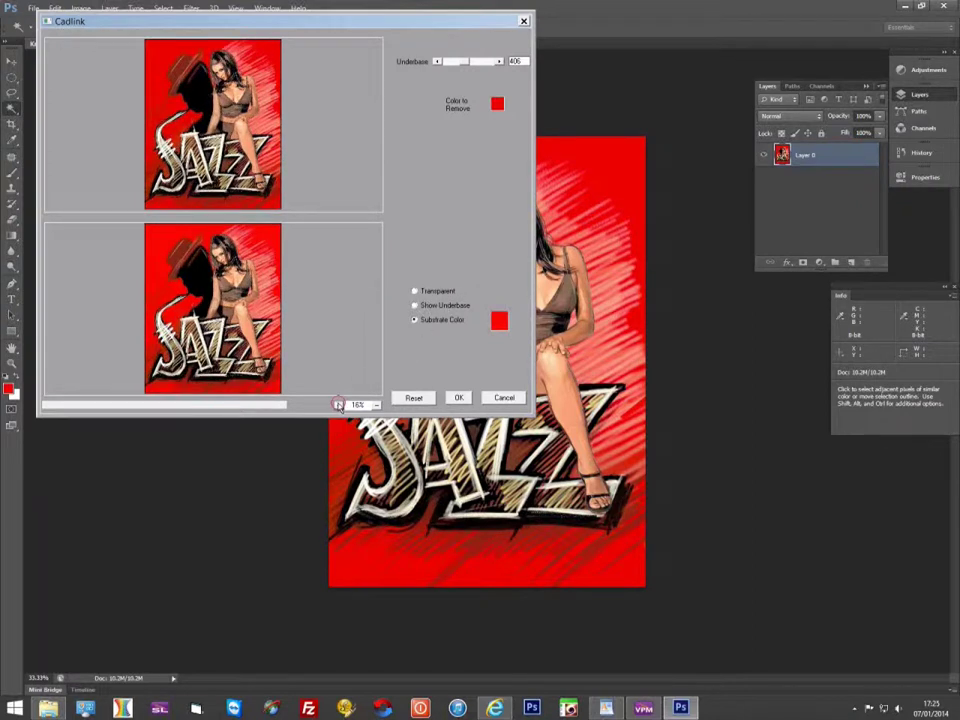
left_click(339, 405)
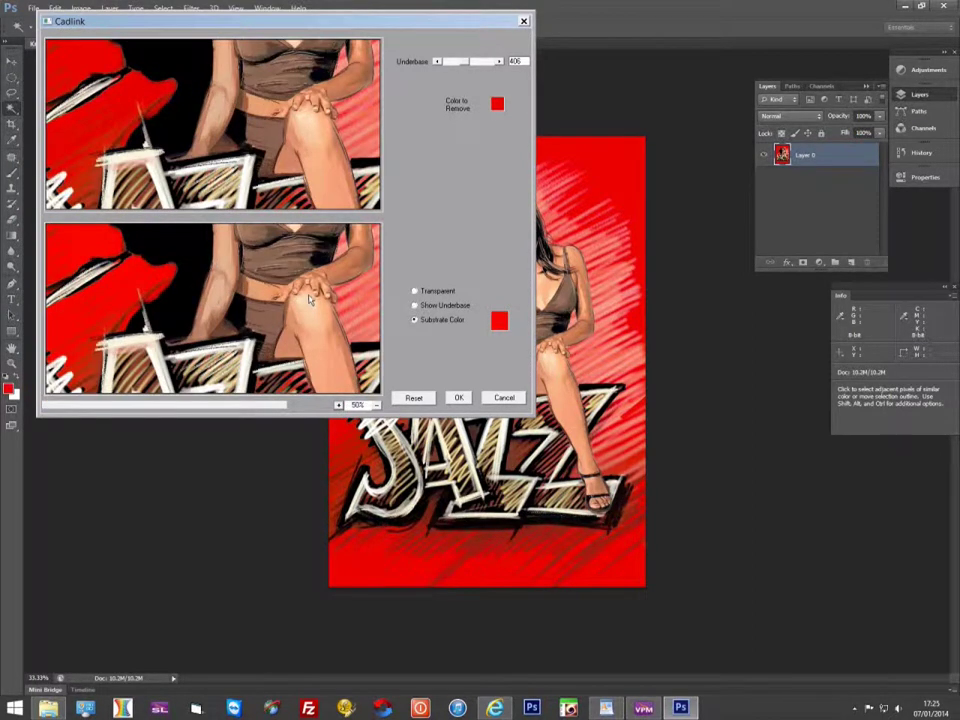
left_click_drag(311, 300, 226, 392)
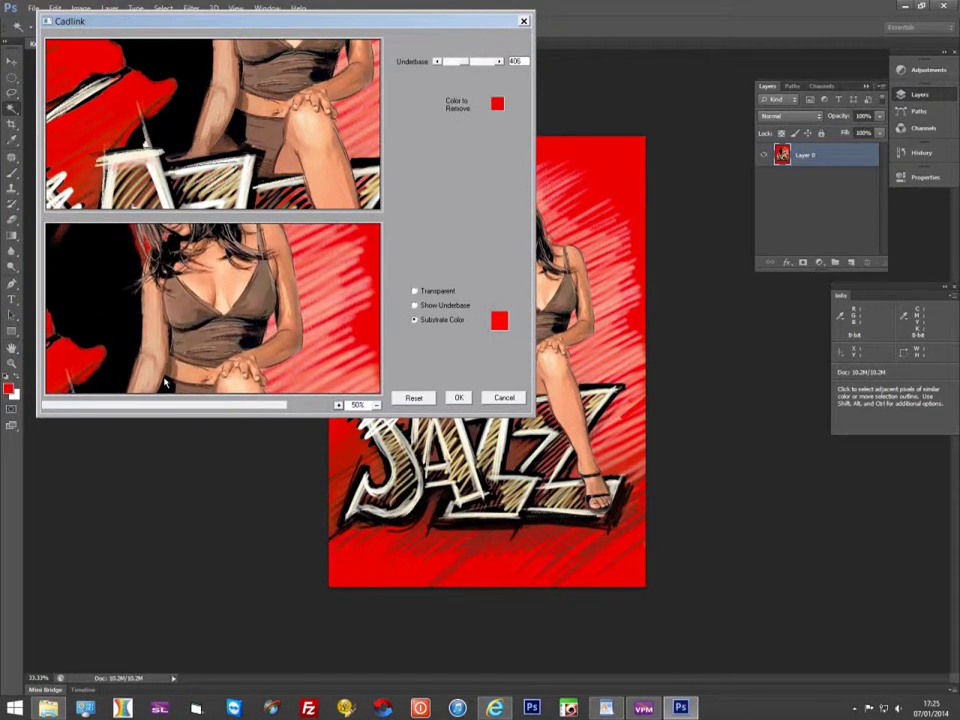
left_click(426, 307)
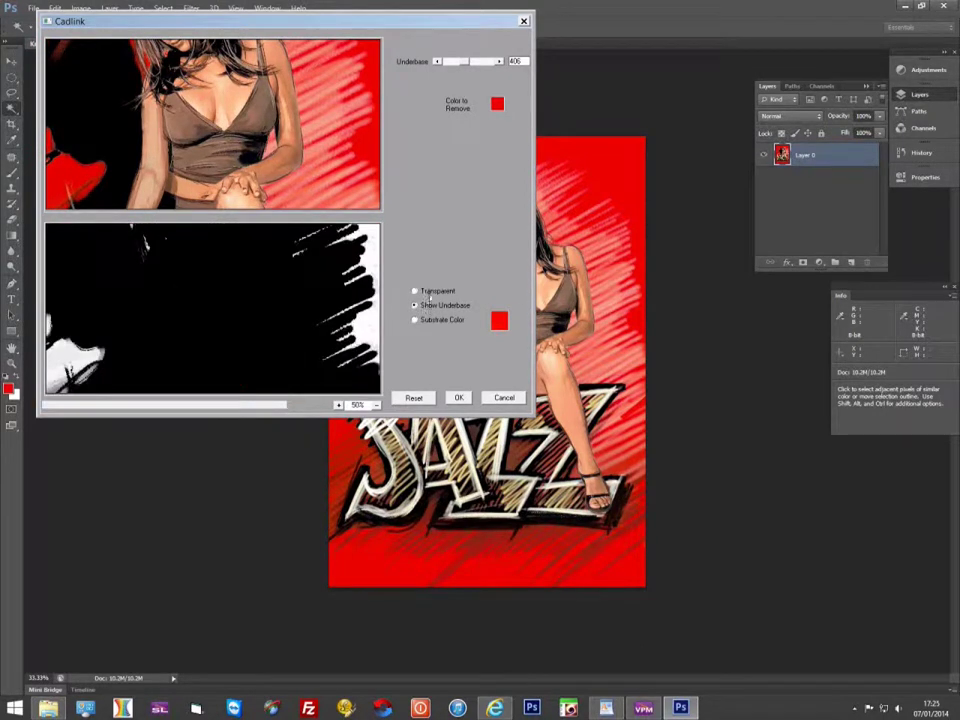
left_click(432, 297)
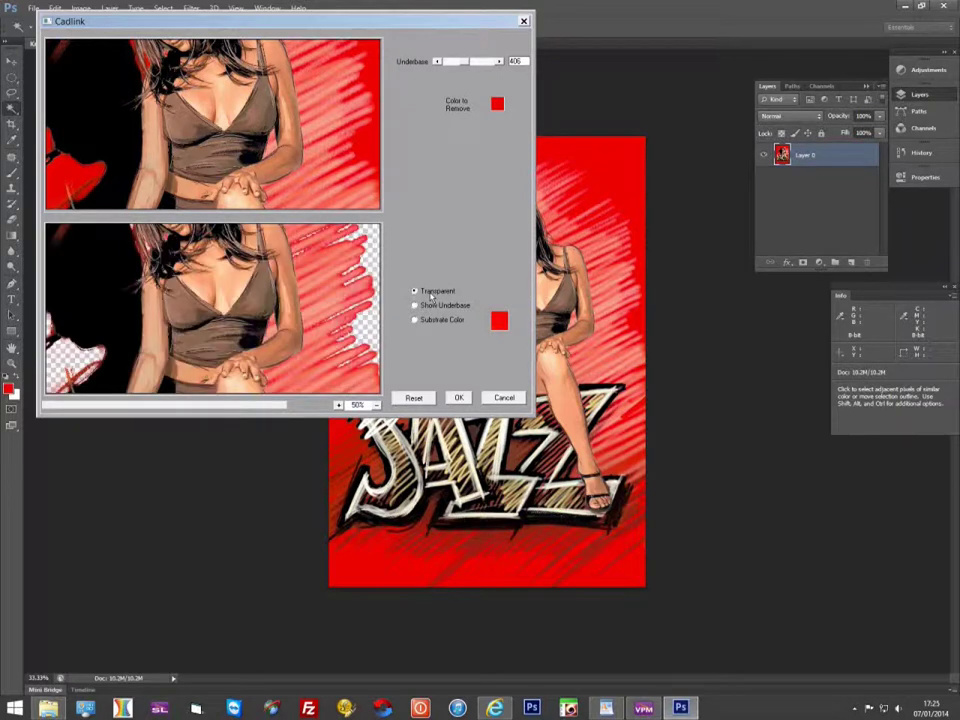
left_click(460, 399)
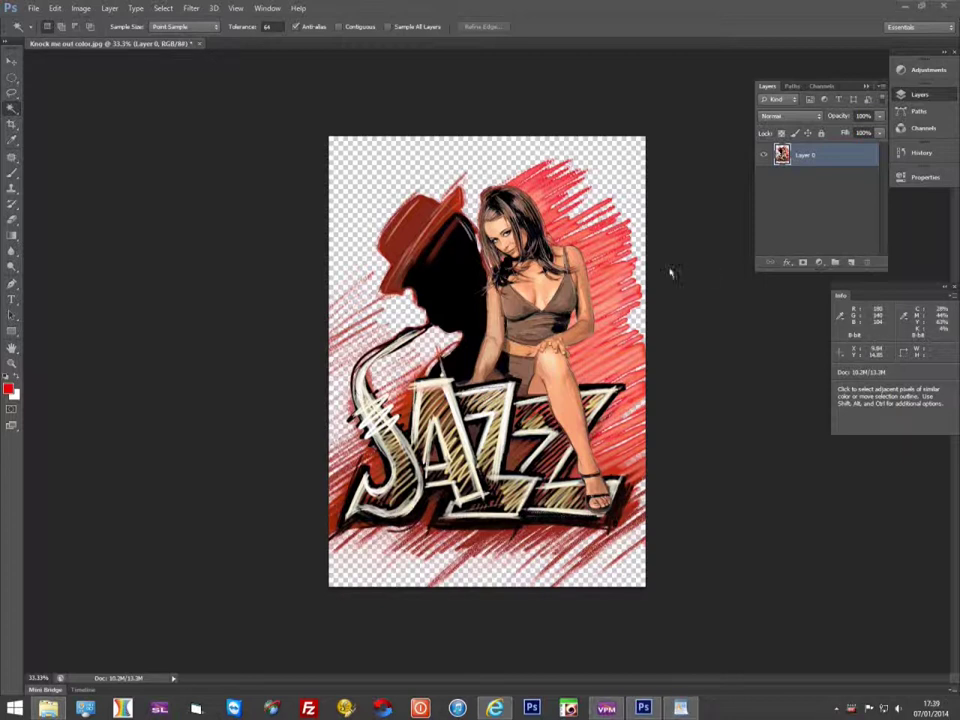
Launch Filter > CADlink > Transparency Opacity on the knocked-out Jazz poster
left_click(198, 9)
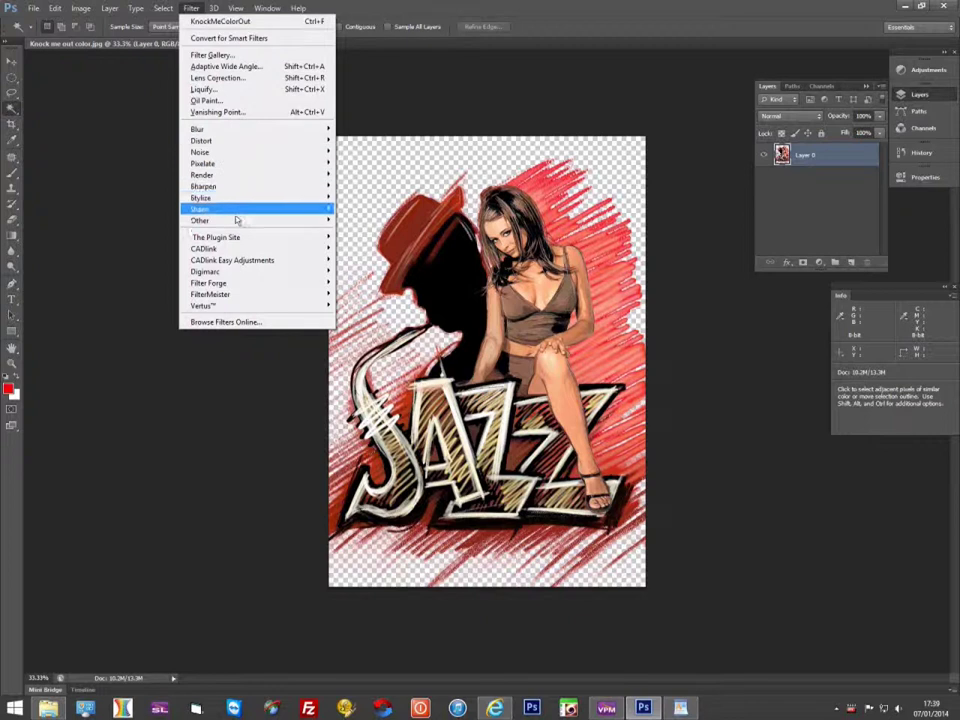
mouse_move(245, 249)
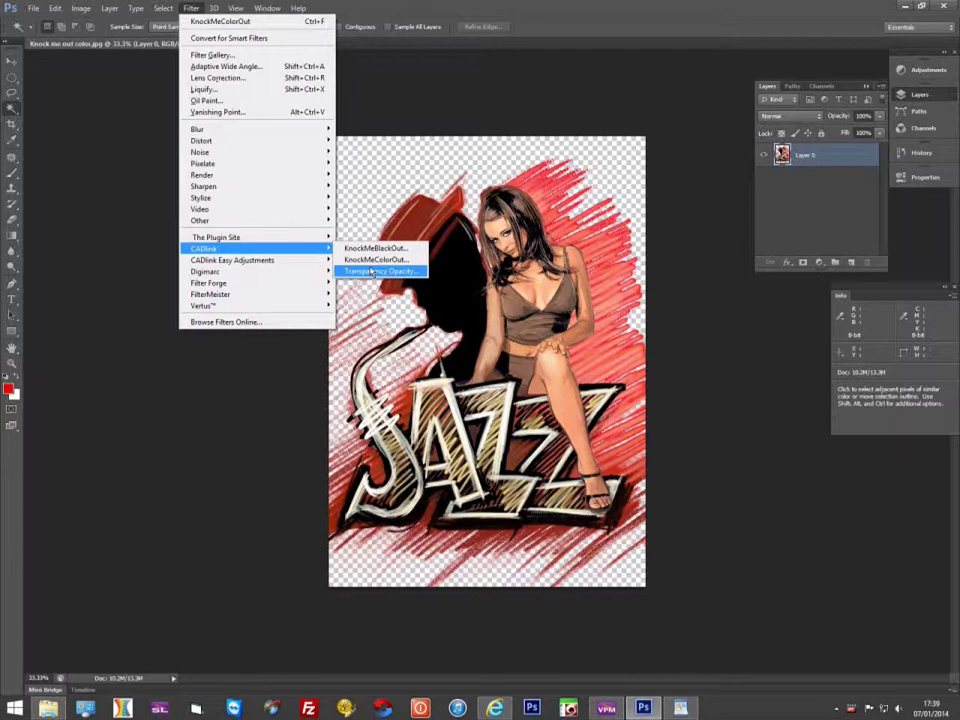
left_click(371, 271)
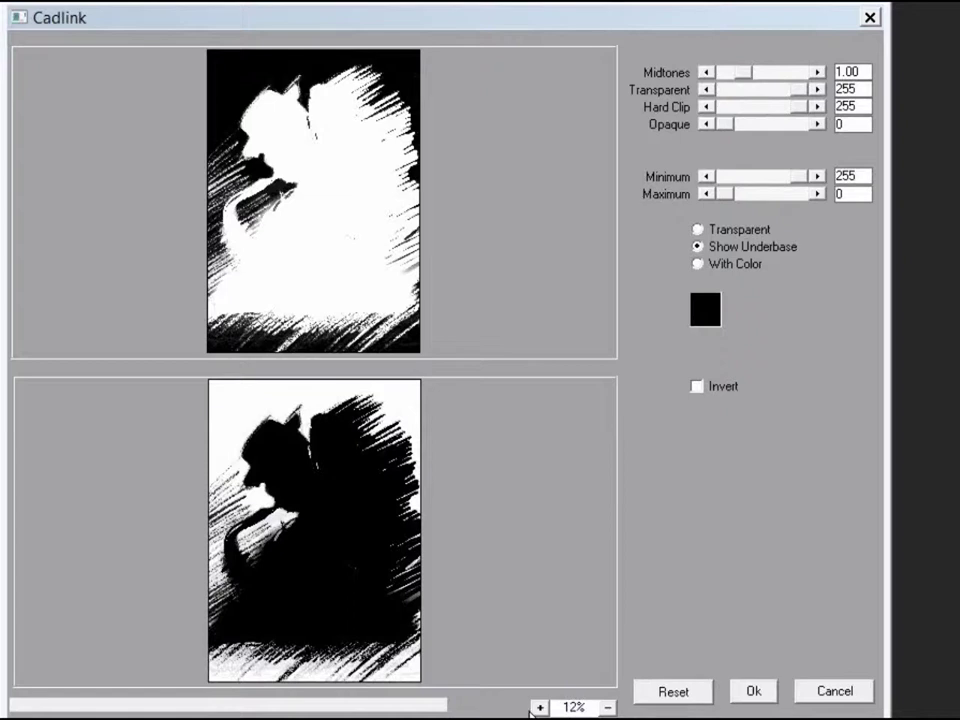
Inspect the previews at 50%, lower Hard Clip from 181 to 148, and apply the Cadlink filter
left_click(539, 707)
left_click(539, 707)
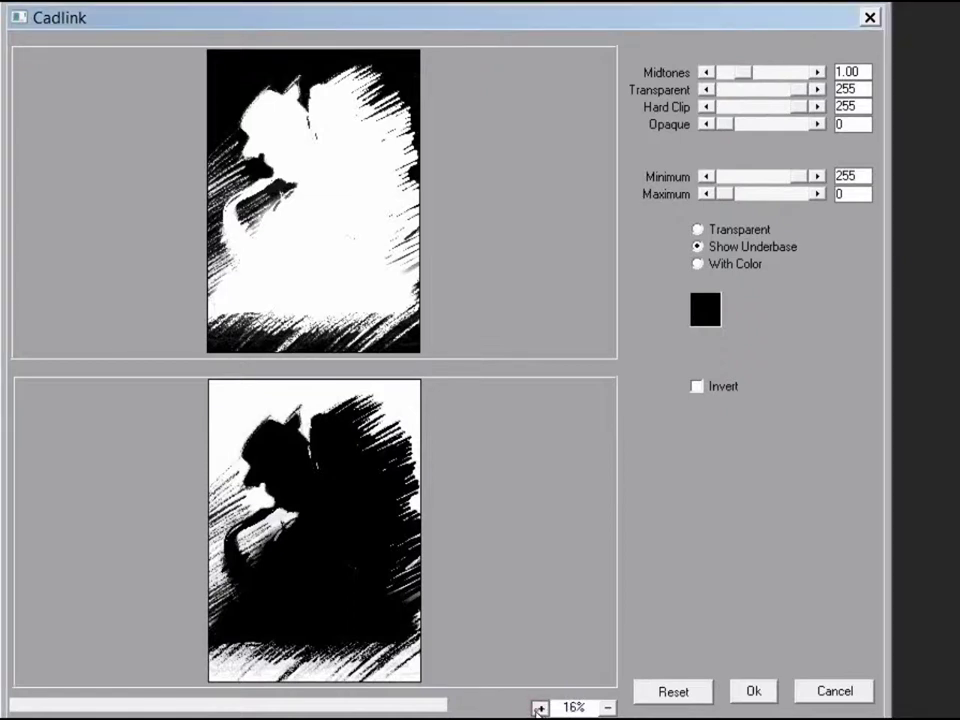
left_click(539, 707)
left_click(539, 707)
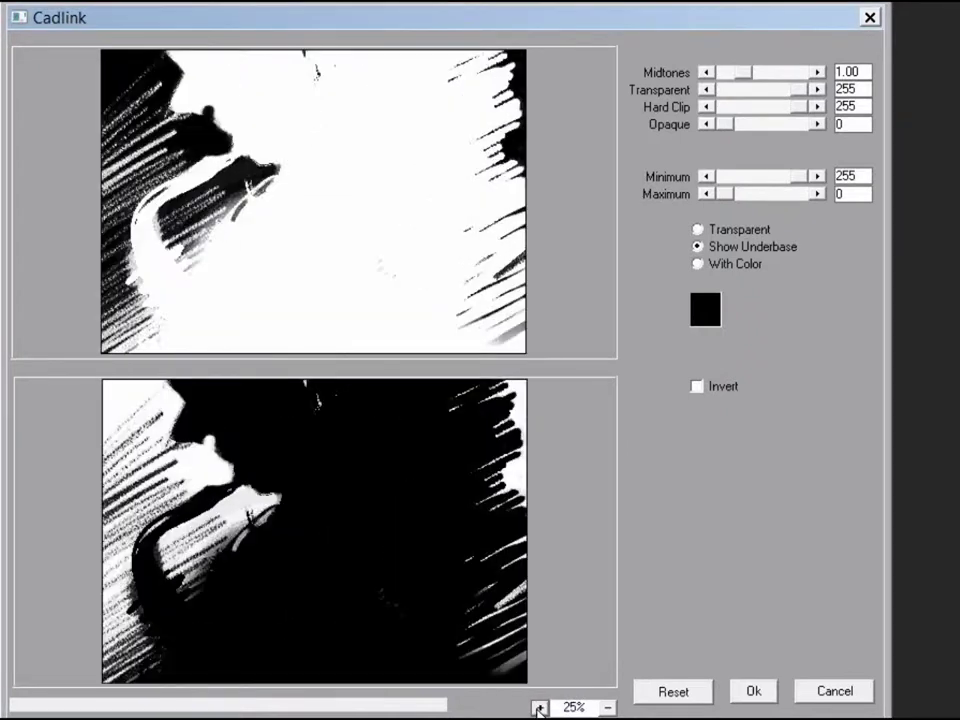
left_click(539, 707)
left_click(539, 707)
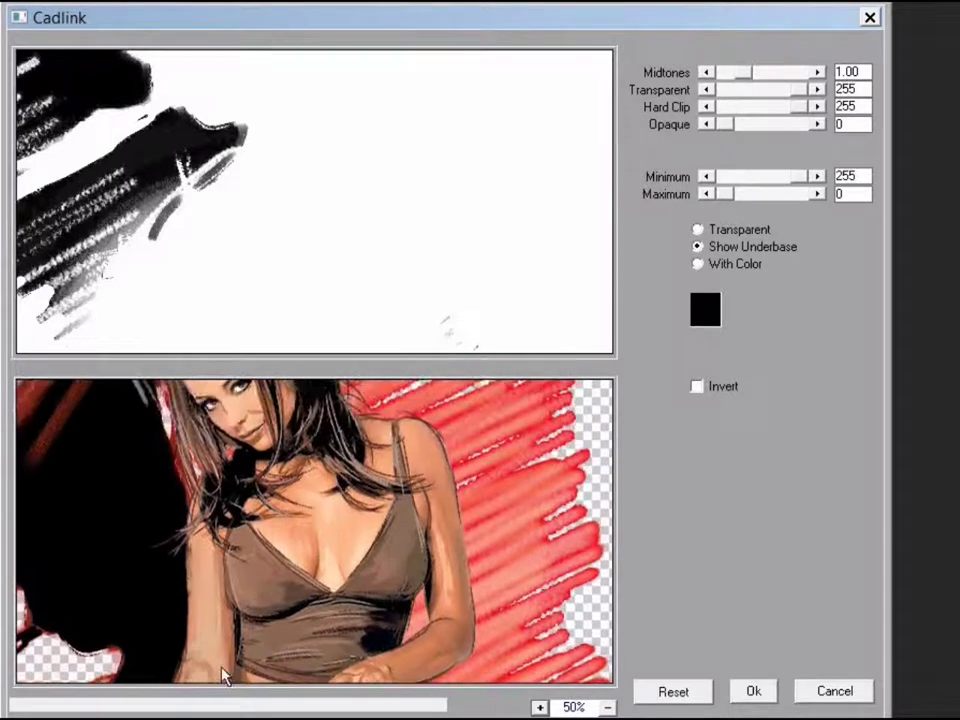
left_click_drag(222, 678, 318, 688)
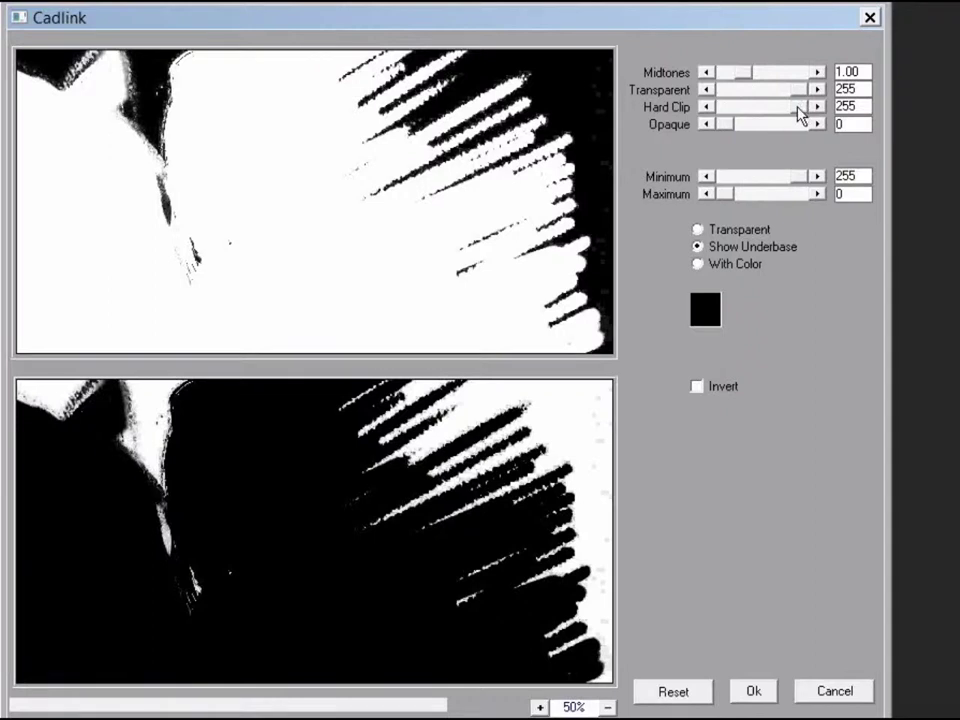
left_click_drag(799, 108, 777, 110)
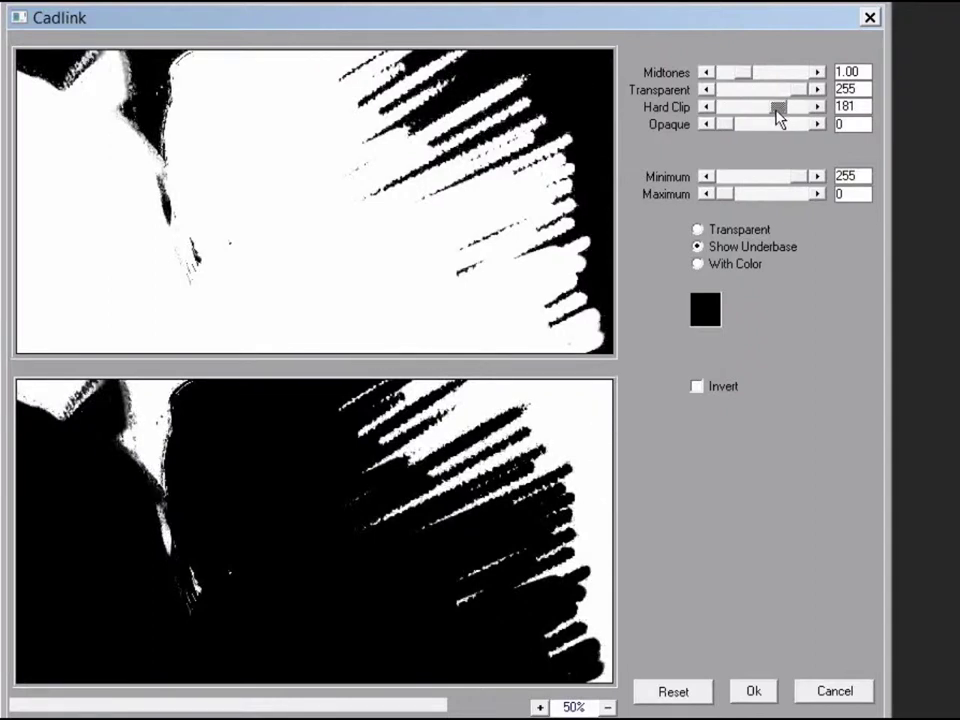
left_click_drag(777, 112, 768, 117)
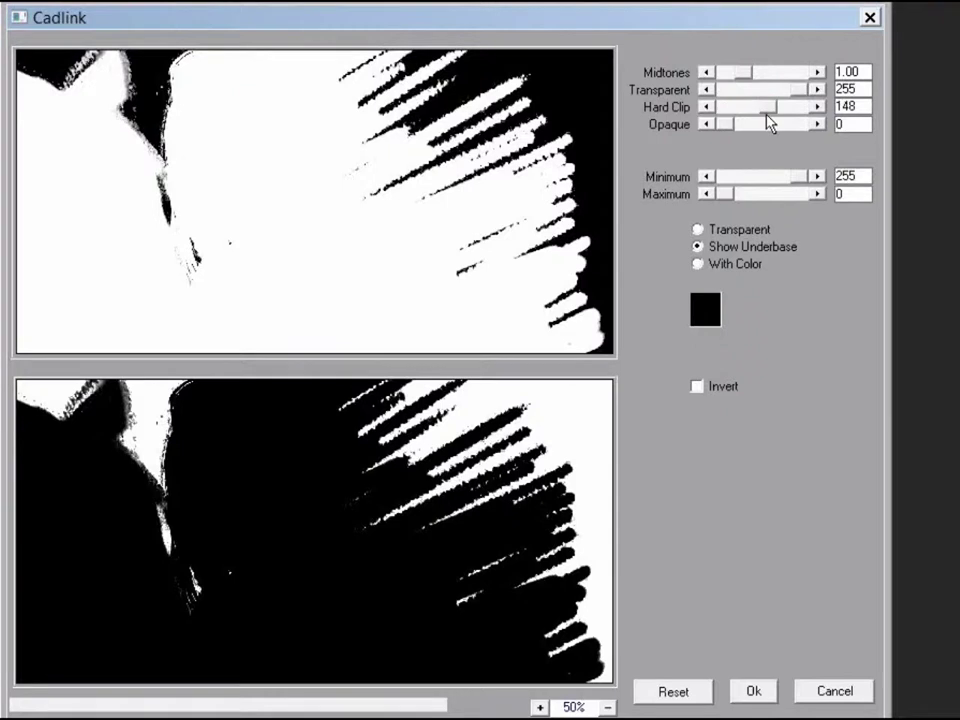
left_click(757, 692)
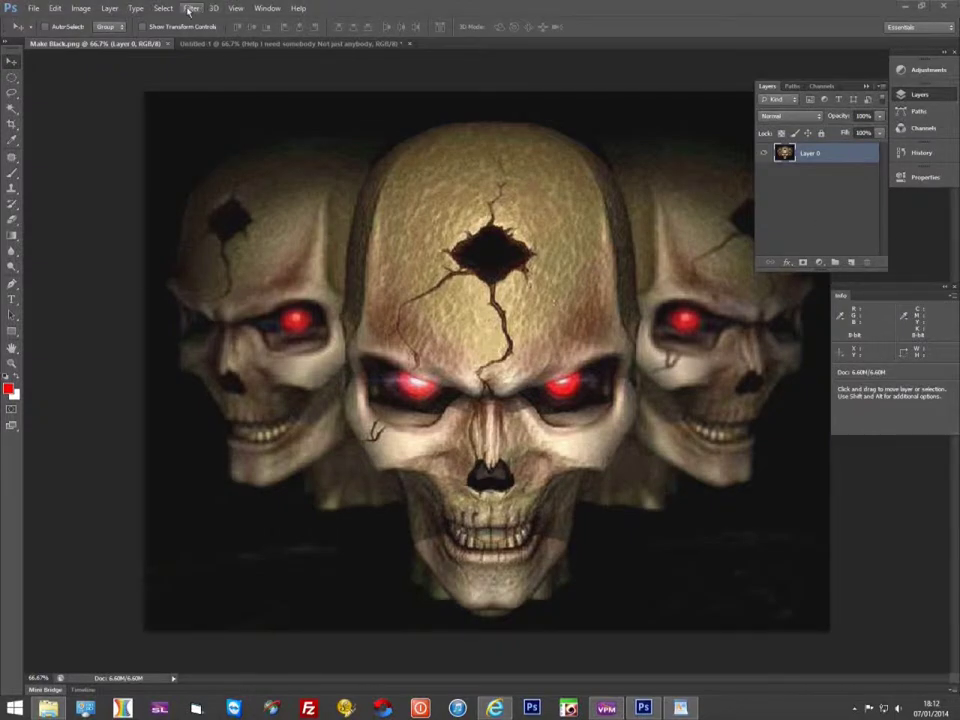
Apply the CADlink Easy Adjustments filter Cleanup Black x2 to the skull image
left_click(189, 9)
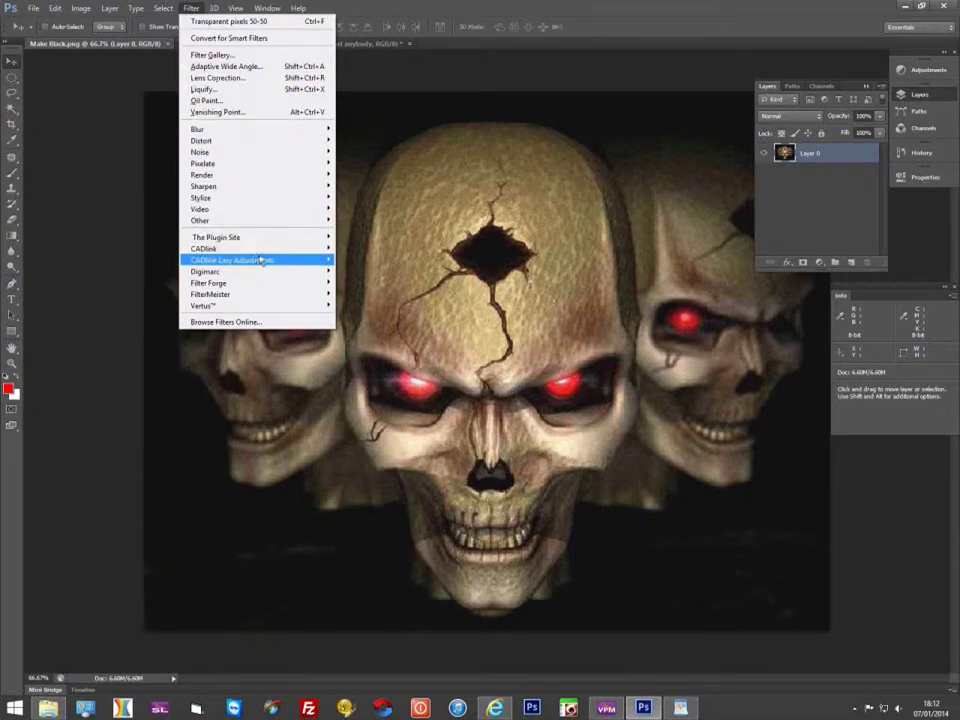
mouse_move(264, 261)
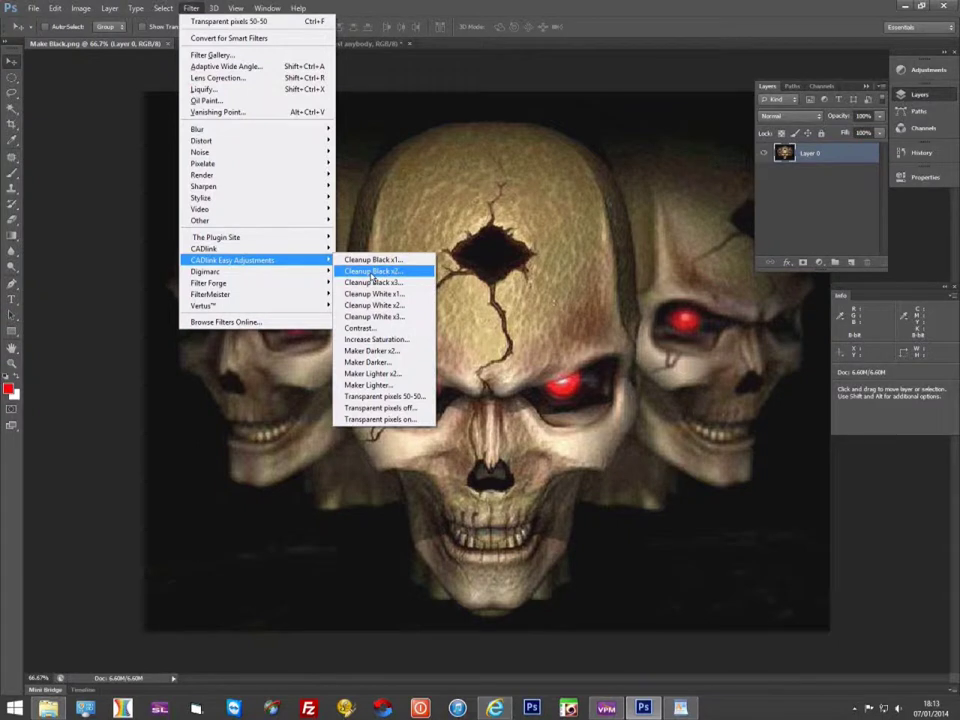
left_click(373, 272)
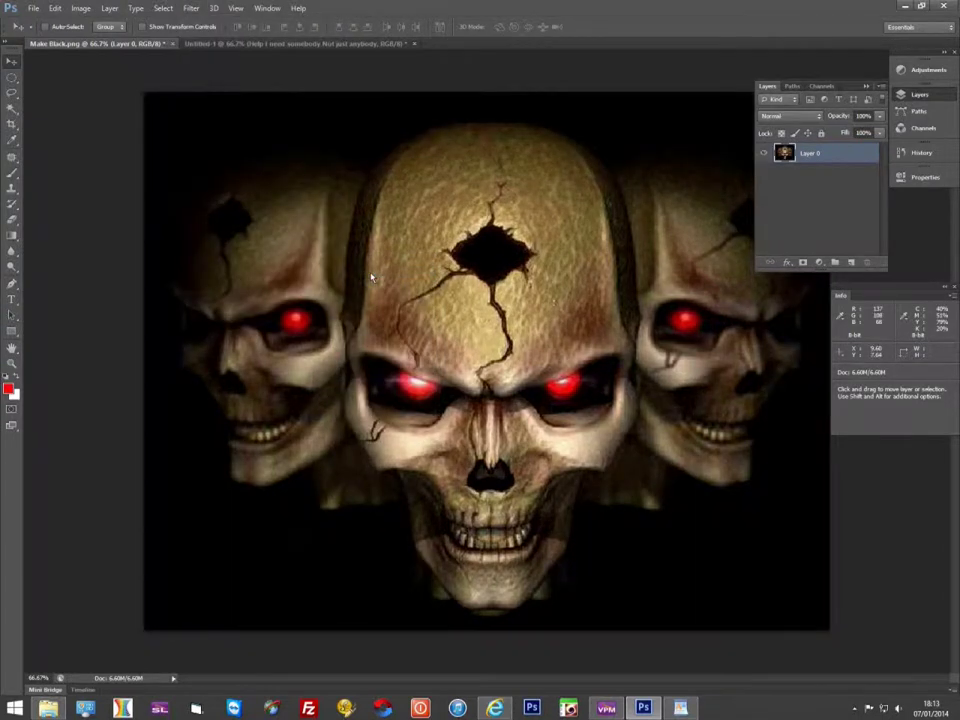
left_click(190, 8)
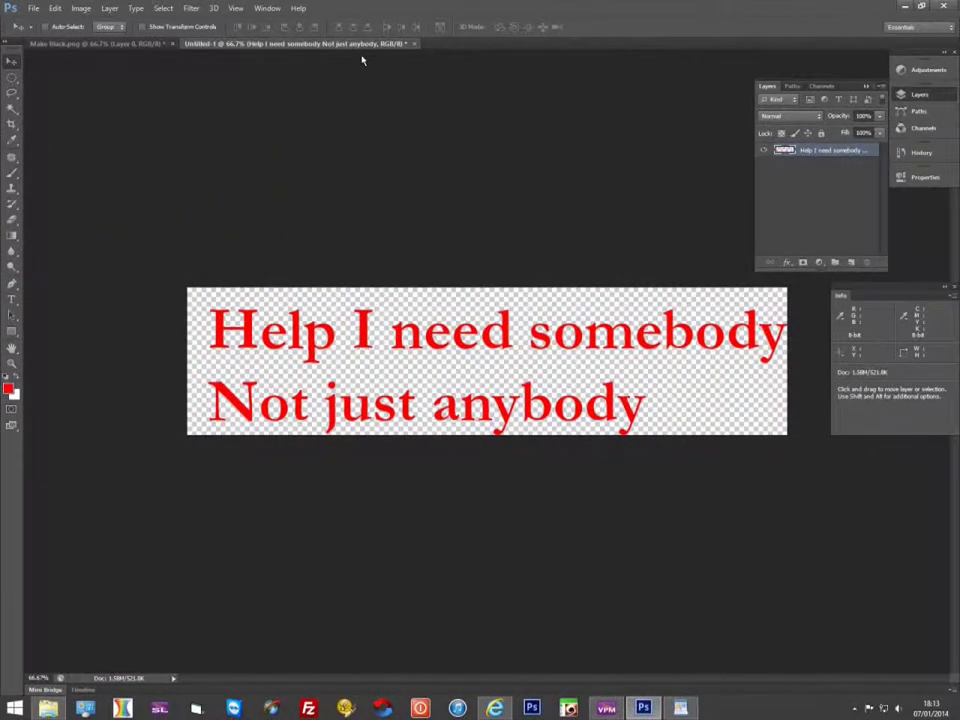
At 1600% zoom, apply Transparent pixels 50-50 to the red lyric text to harden its edges
key("ctrl+plus")
key("ctrl+plus")
key("ctrl+plus")
key("ctrl+plus")
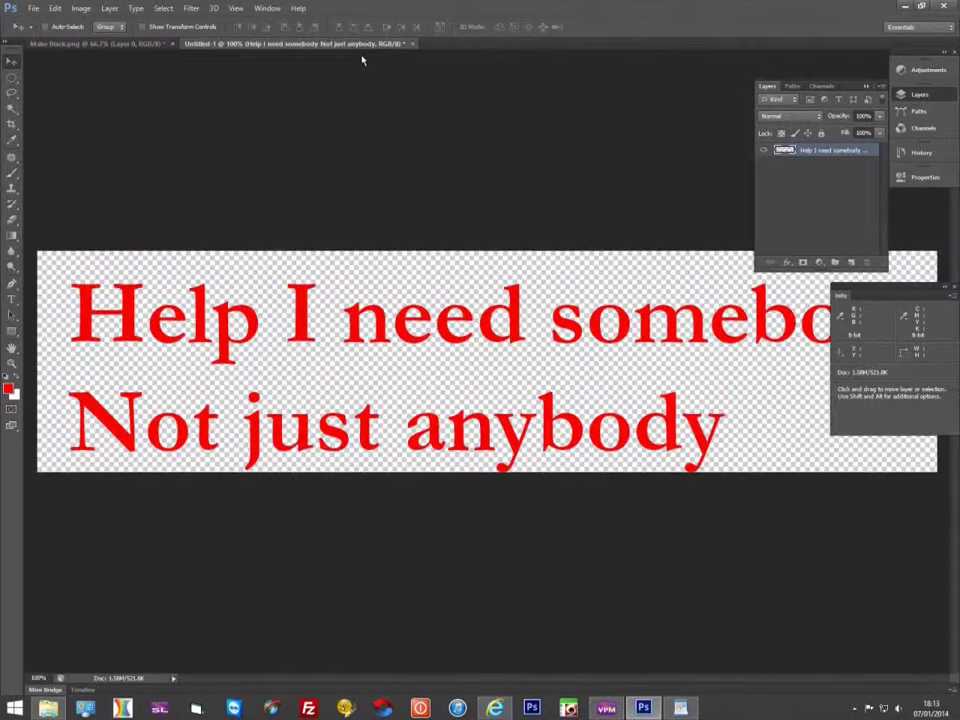
key("ctrl+plus")
key("ctrl+plus")
key("ctrl+plus")
key("ctrl+plus")
key("ctrl+plus")
key("ctrl+plus")
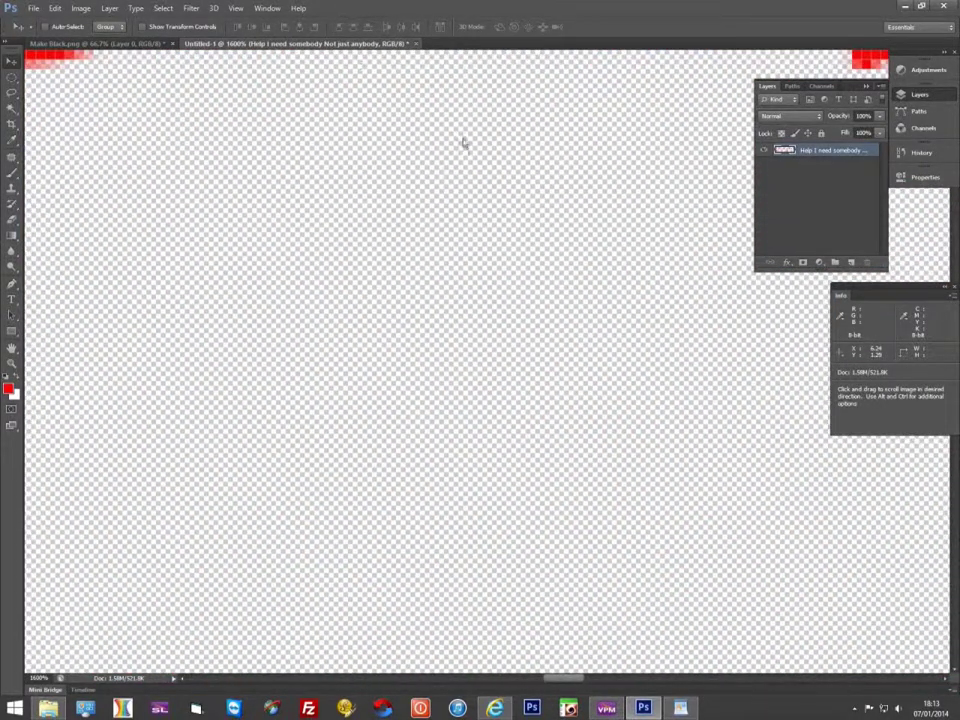
left_click_drag(463, 144, 300, 677)
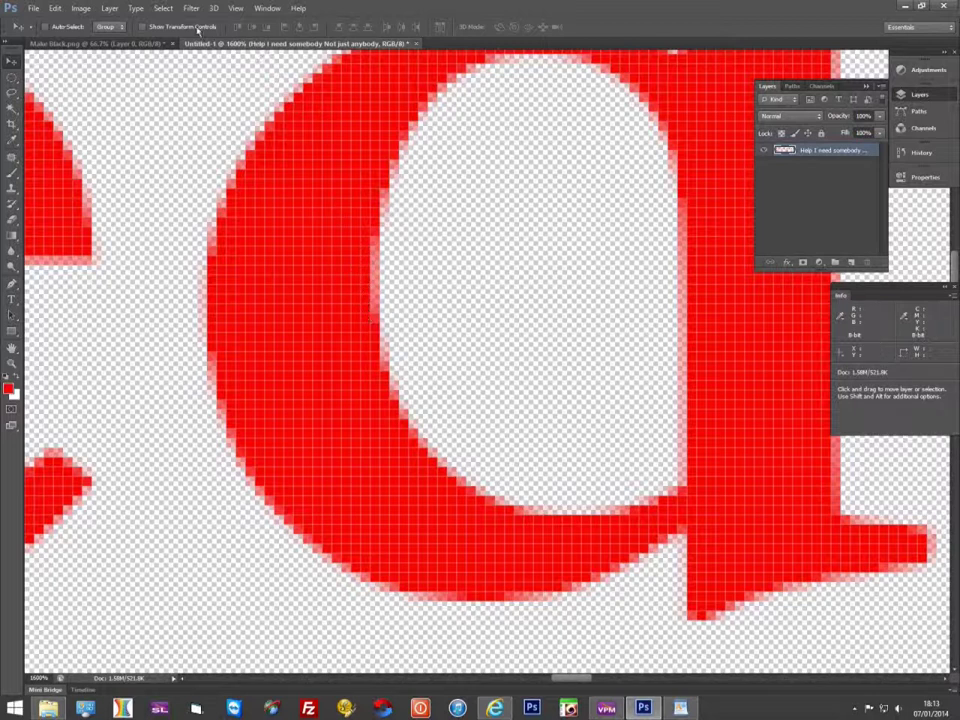
left_click(192, 10)
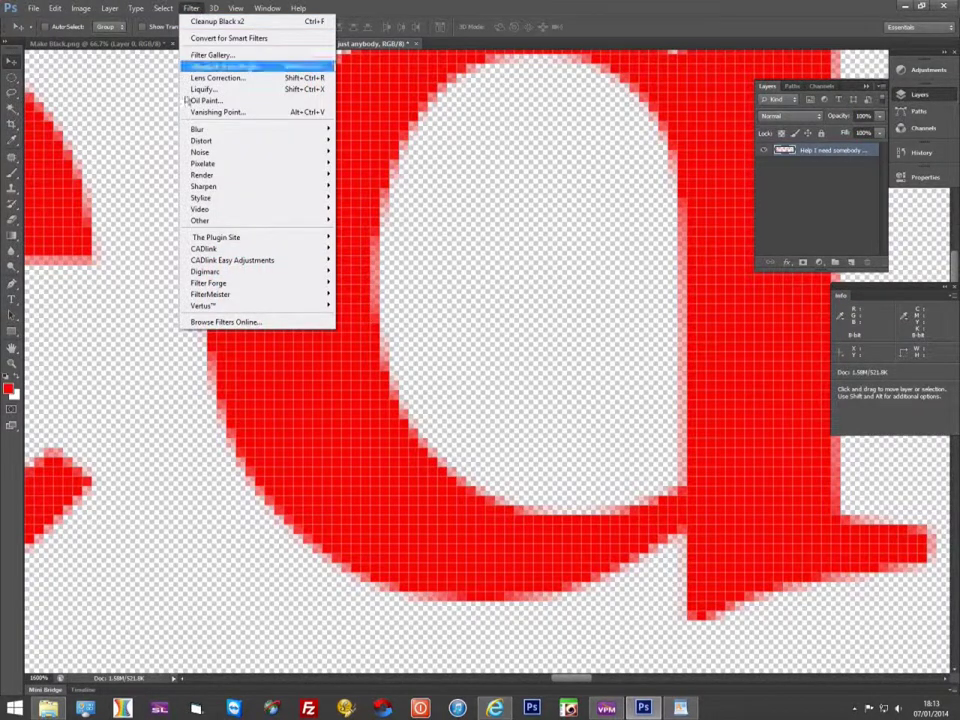
mouse_move(201, 259)
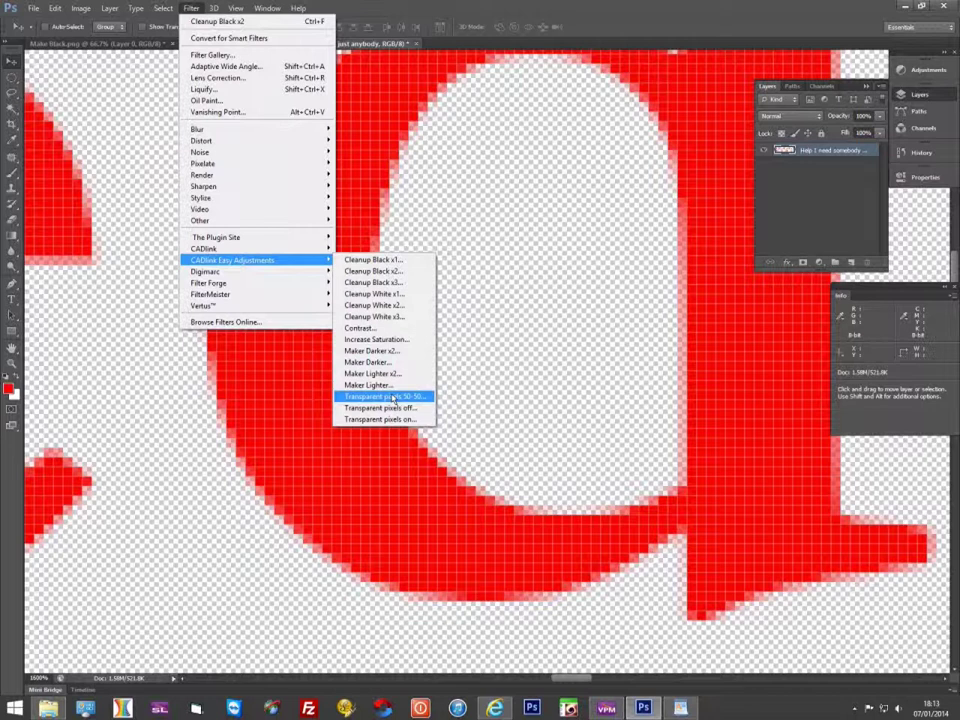
left_click(391, 397)
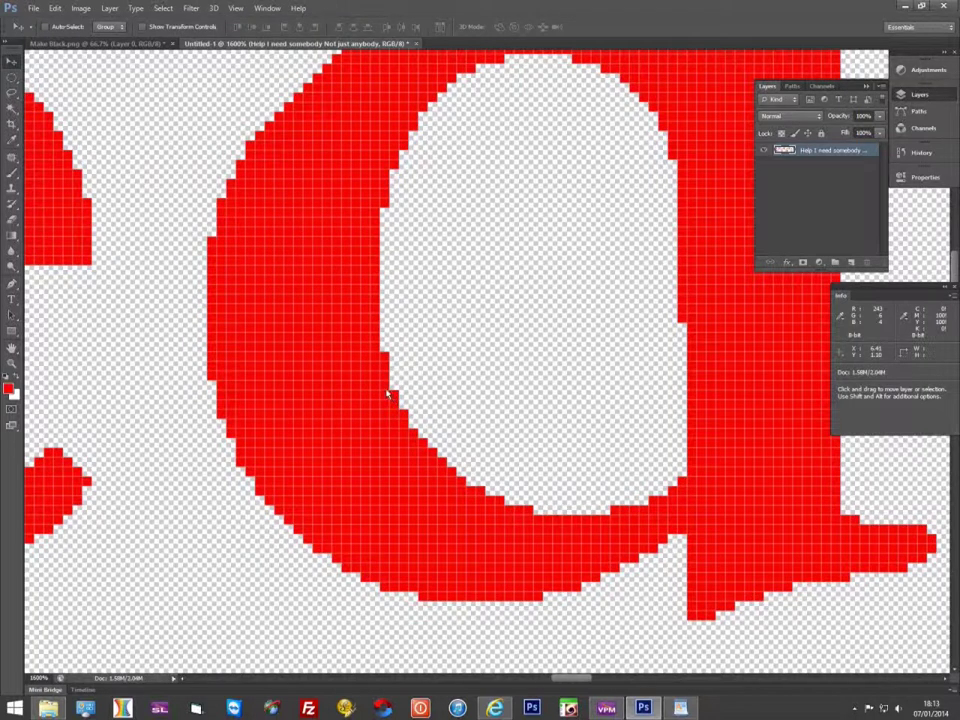
scroll(388, 395, "down", 8)
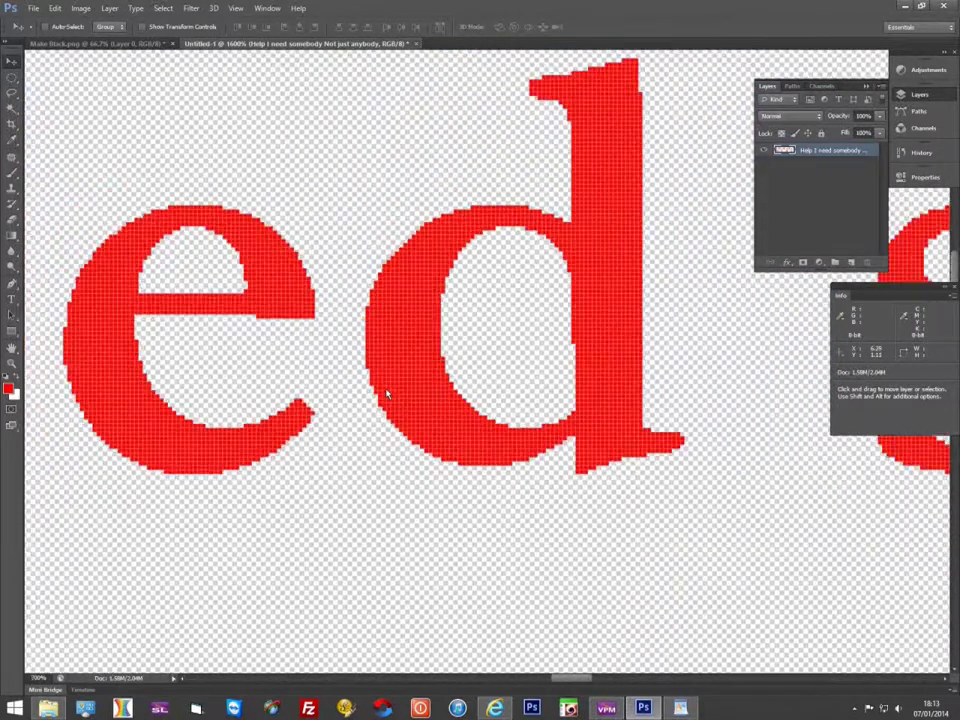
scroll(388, 395, "down", 3)
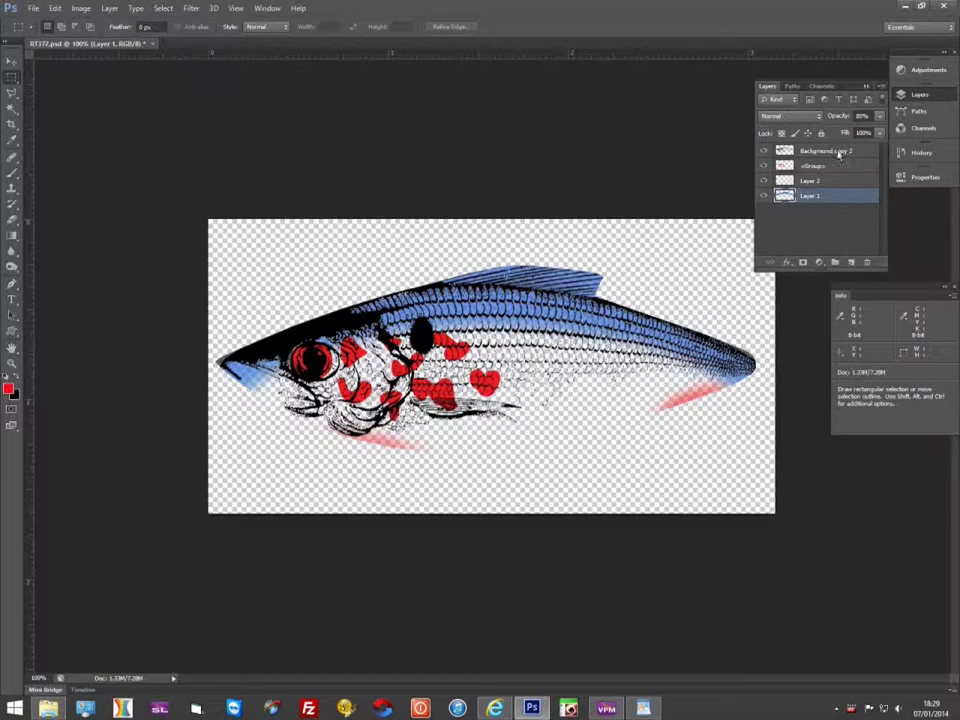
In RT372.psd, select the Group, Layer 2 and Layer 1 rows in turn to inspect each
left_click(838, 166)
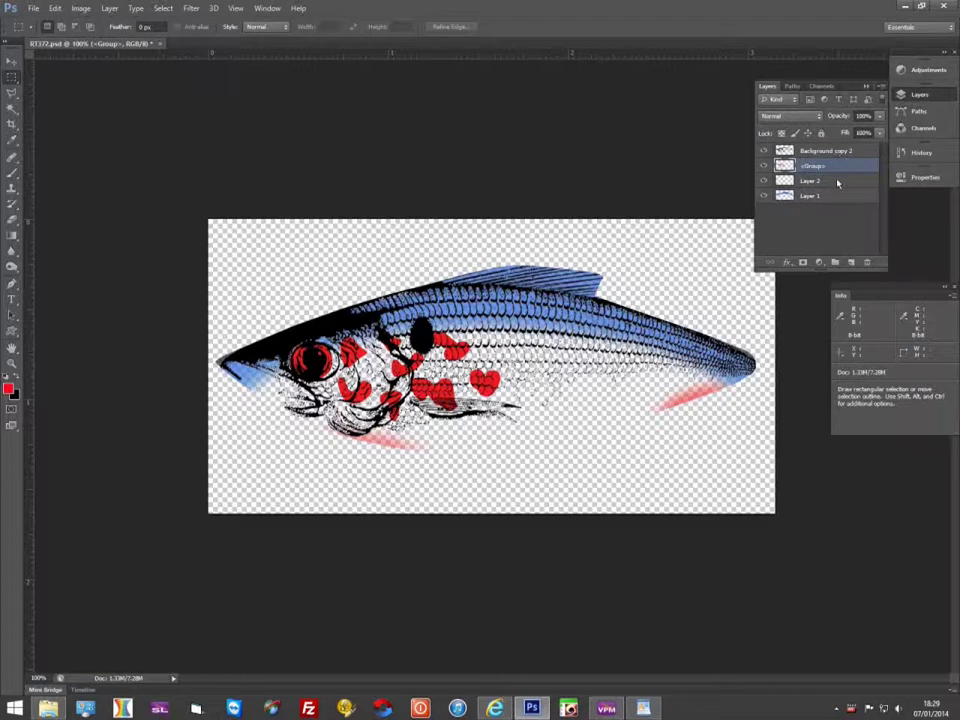
left_click(838, 182)
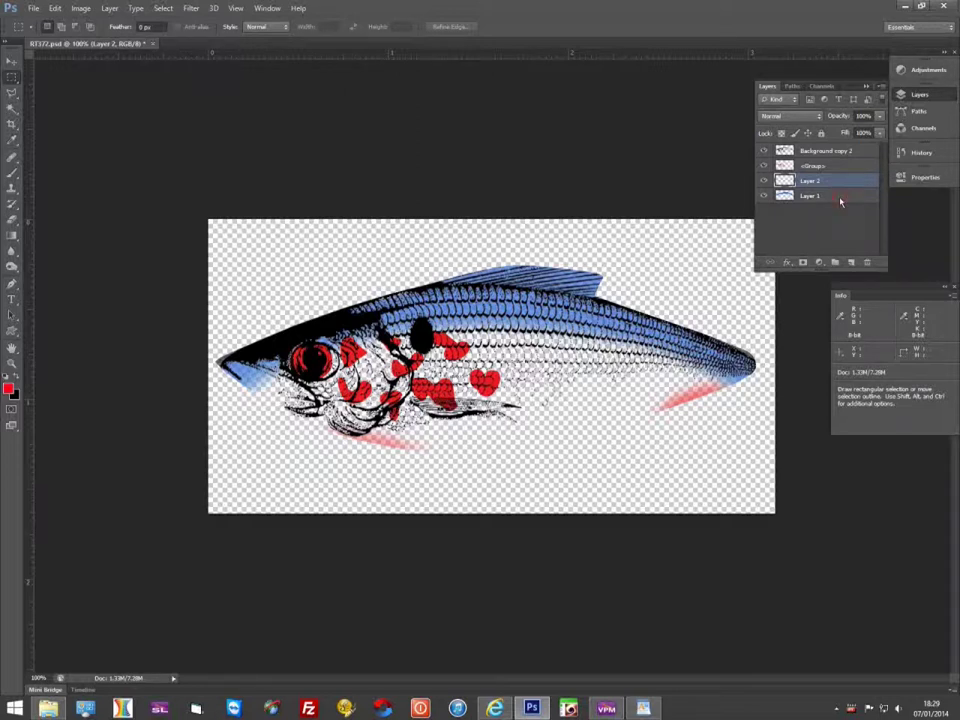
left_click(840, 201)
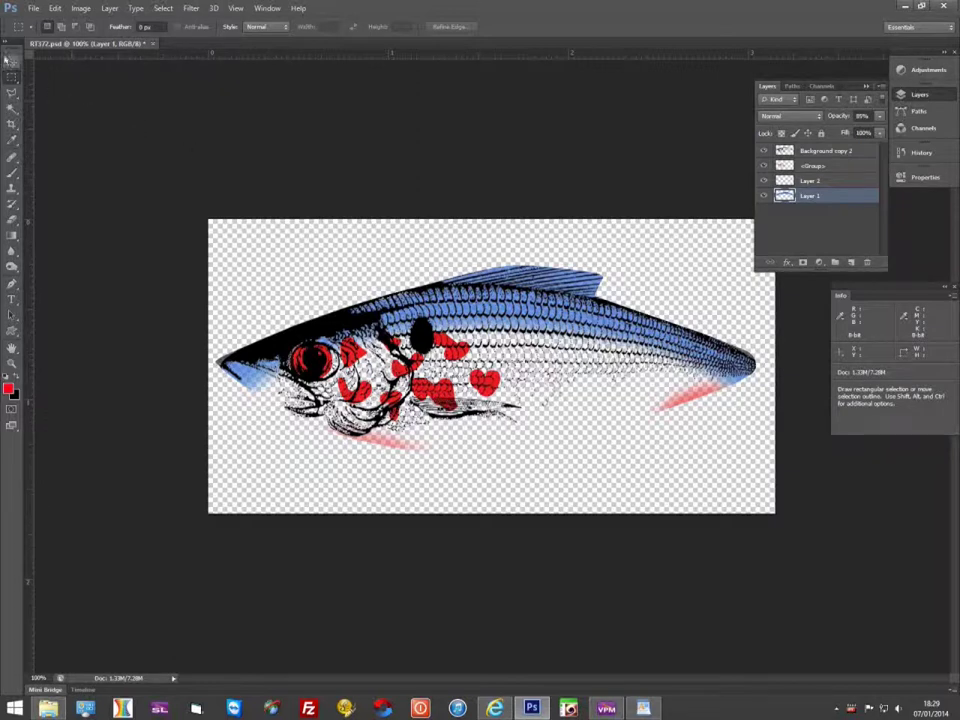
Save the fish as RT372 copy.psd with Layers unchecked, accepting maximum compatibility
left_click(32, 9)
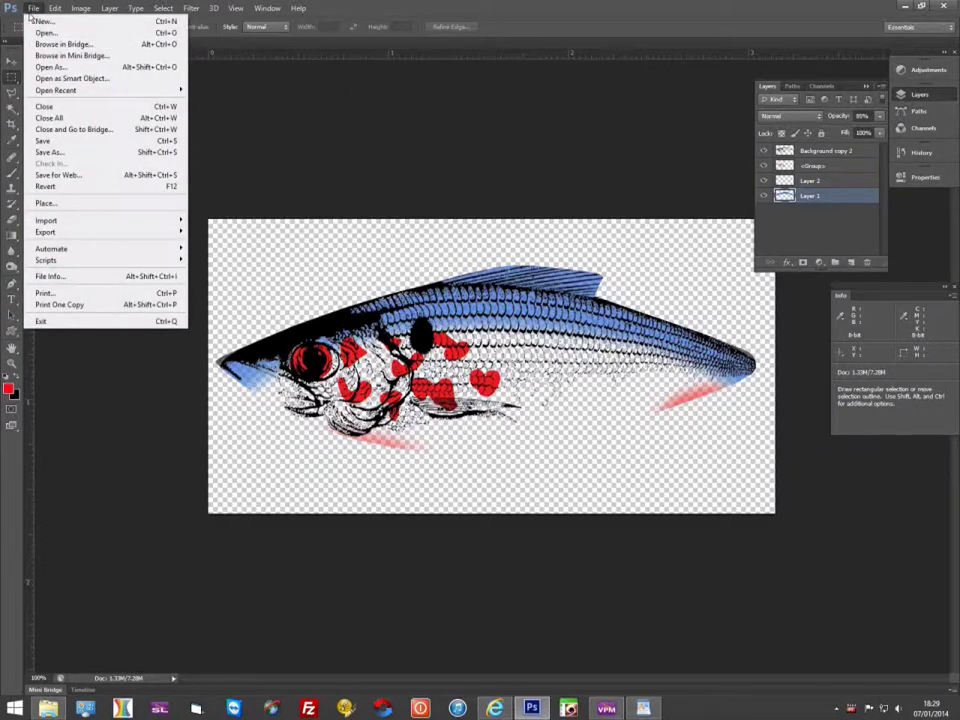
left_click(52, 152)
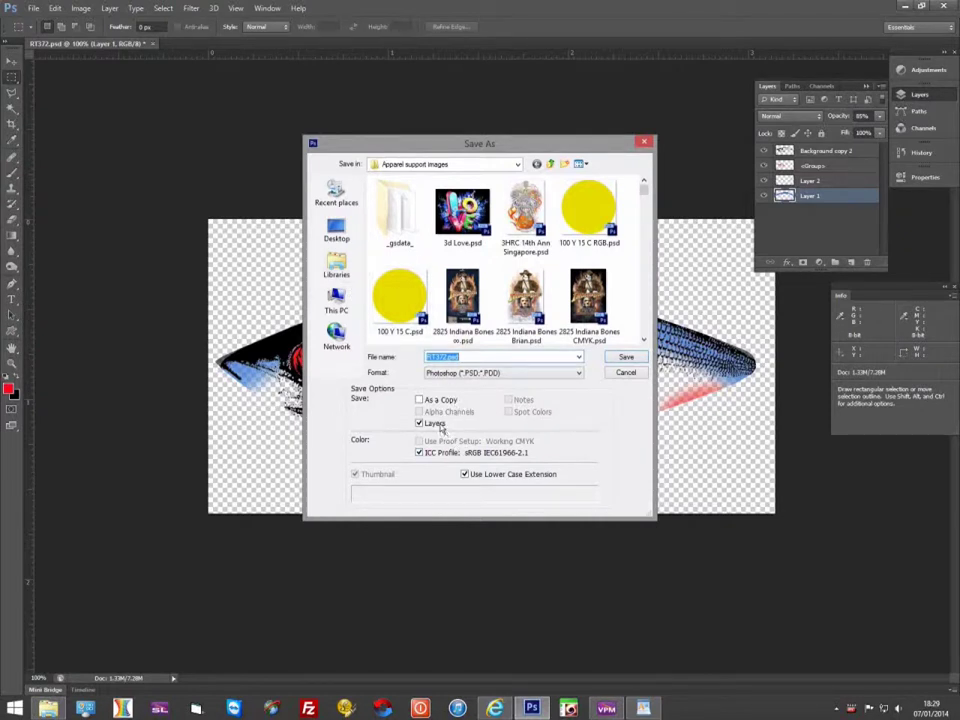
left_click(439, 426)
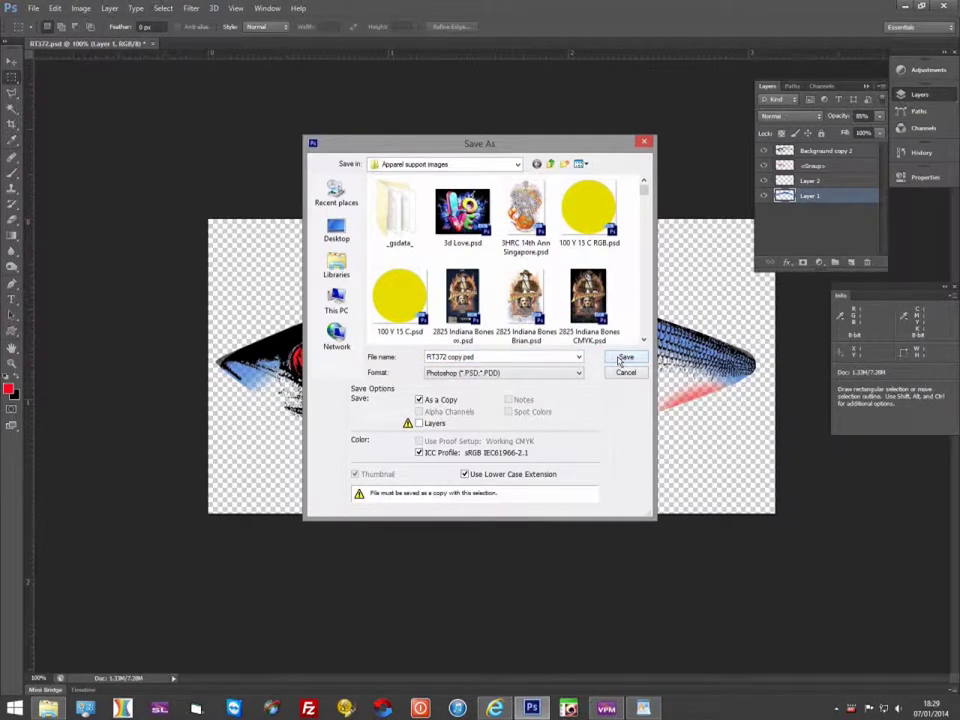
left_click(622, 359)
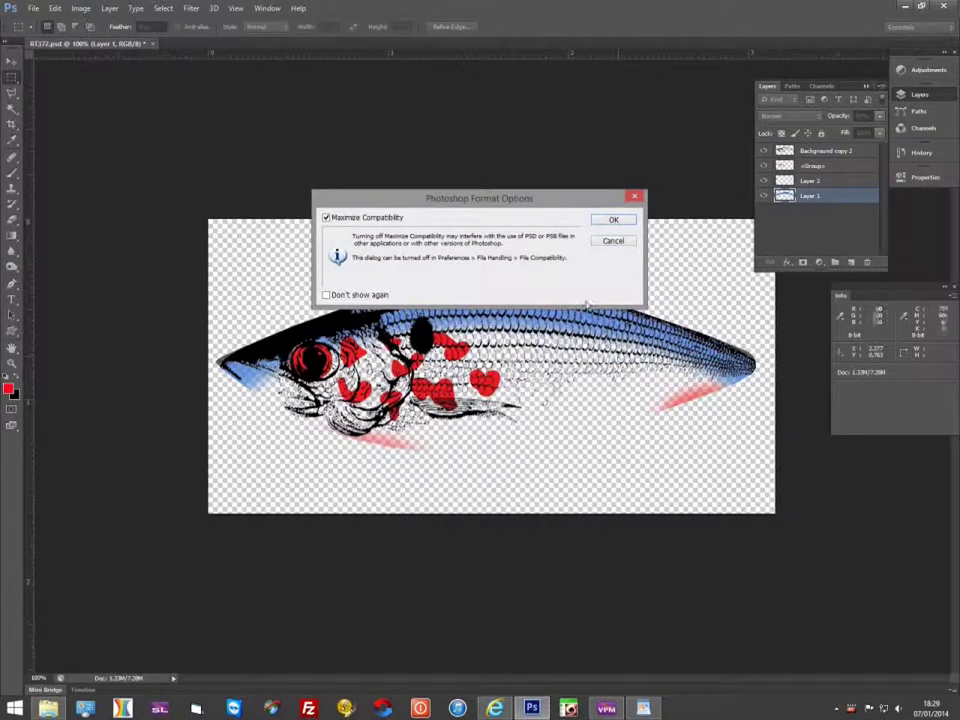
left_click(611, 224)
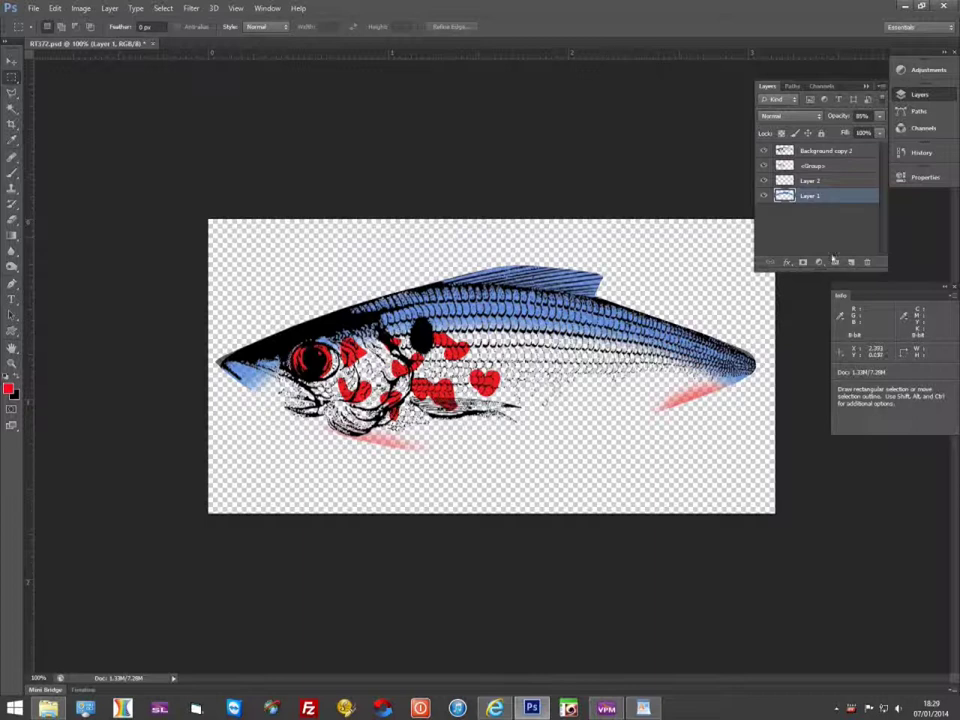